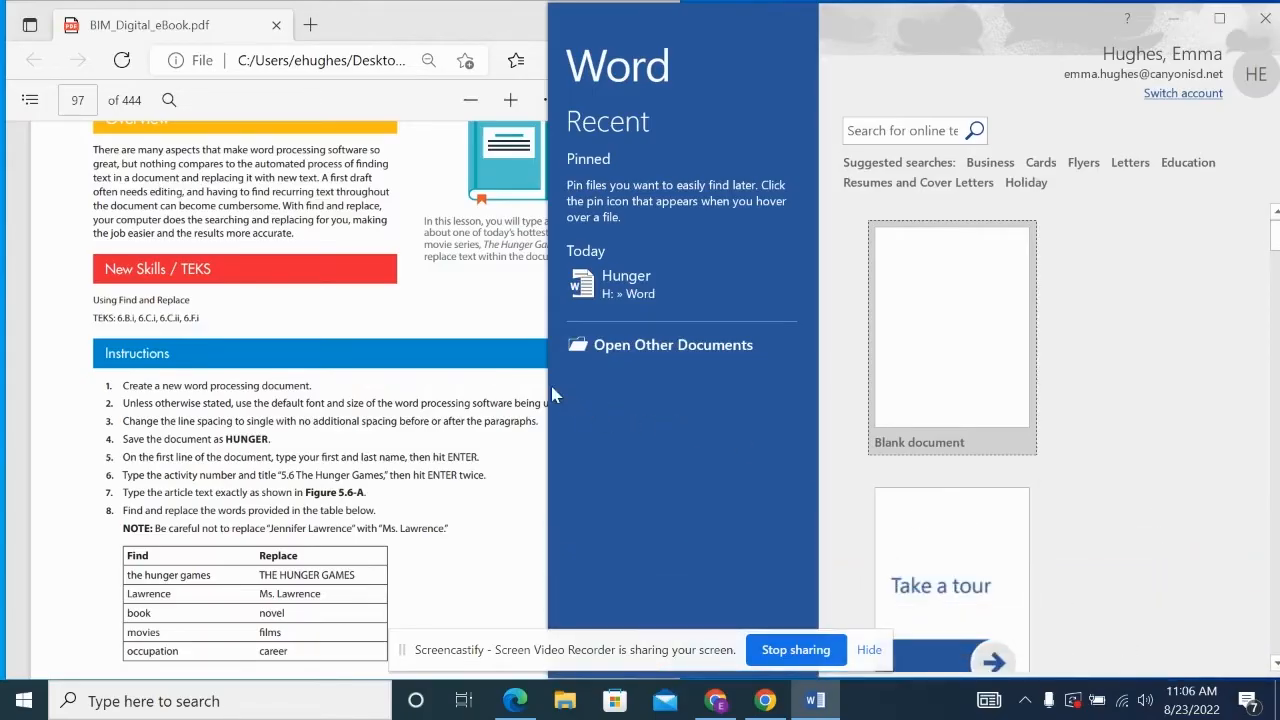
- Narrow the Word start window so the eBook's instructions and replace table show beside it
{"action": "left_click_drag", "start_coordinate": [549, 384], "coordinate": [626, 385]}
- Create a blank document and set its paragraph Spacing After to 0 pt
{"action": "left_click", "coordinate": [1020, 373]}
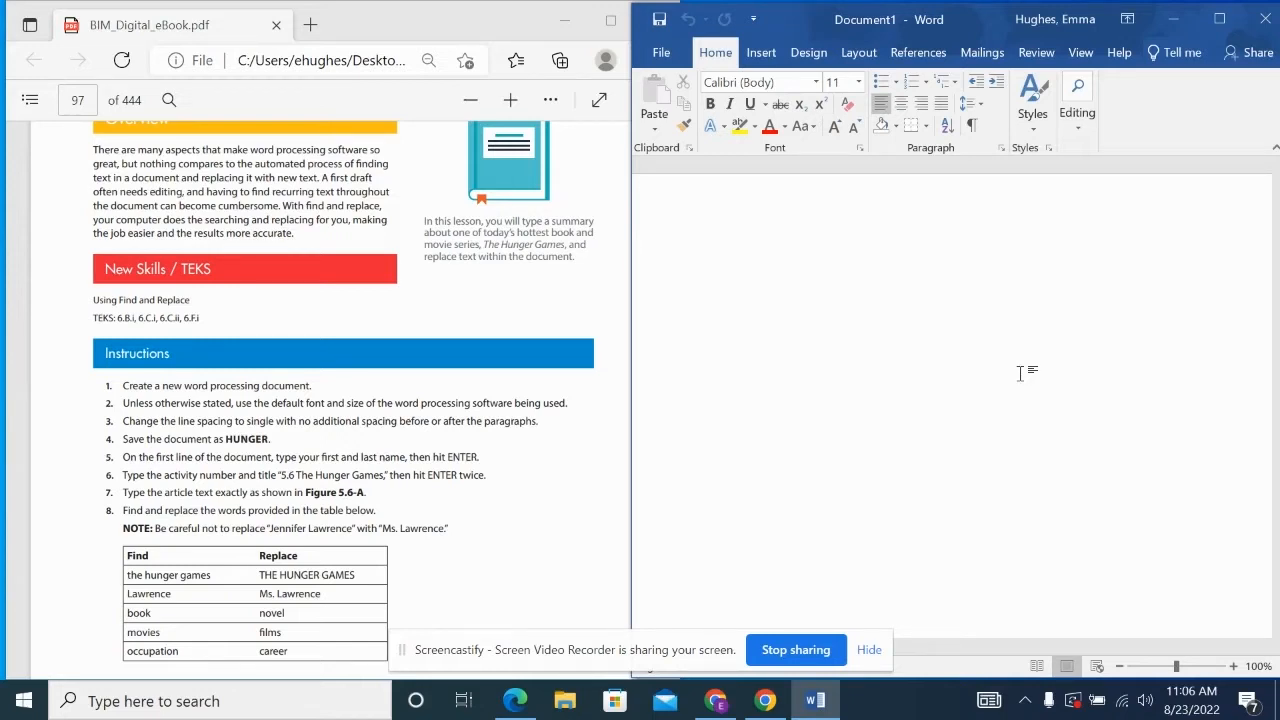
{"action": "left_click", "coordinate": [979, 108]}
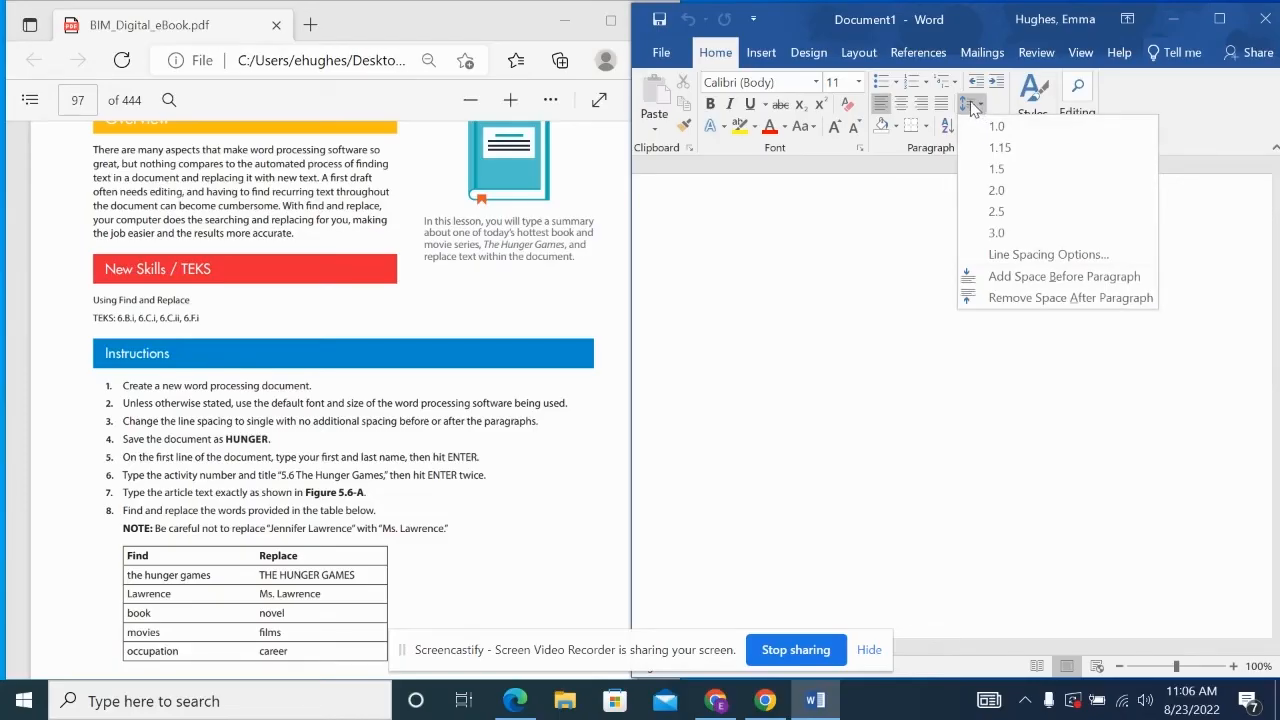
{"action": "left_click", "coordinate": [1022, 252]}
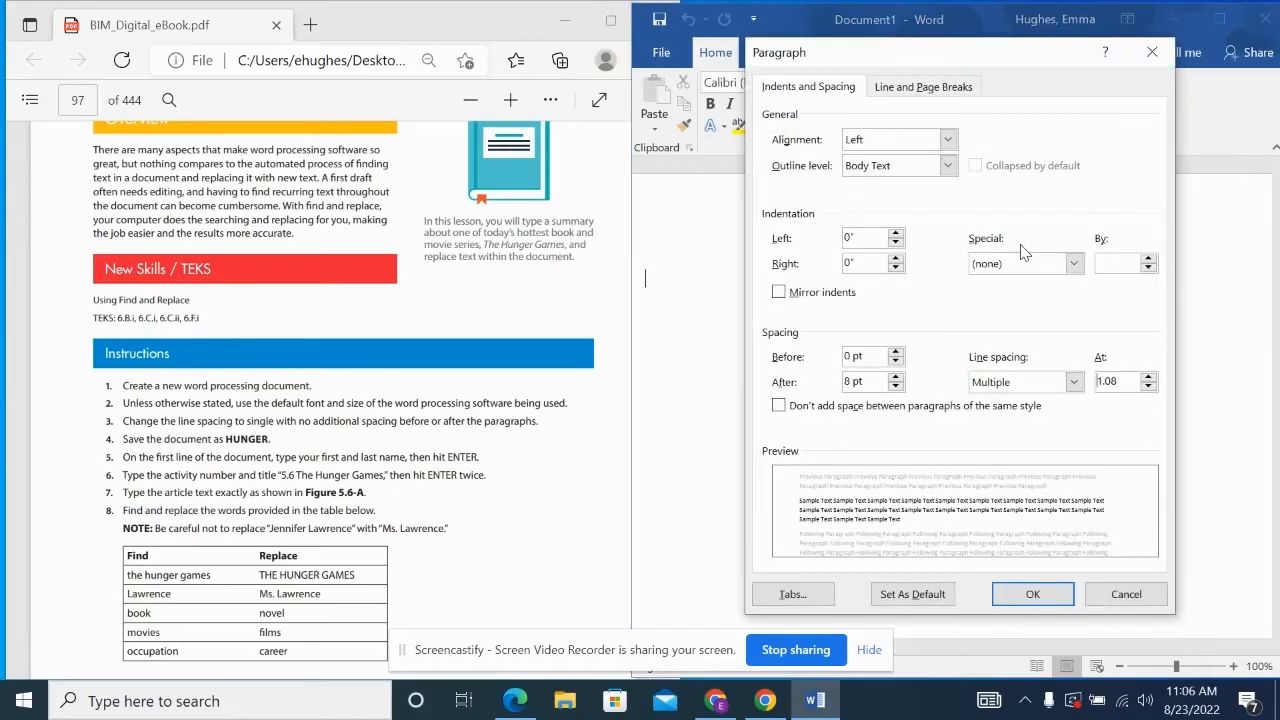
{"action": "left_click", "coordinate": [898, 386]}
{"action": "left_click", "coordinate": [898, 386]}
{"action": "left_click", "coordinate": [898, 386]}
{"action": "left_click", "coordinate": [896, 377]}
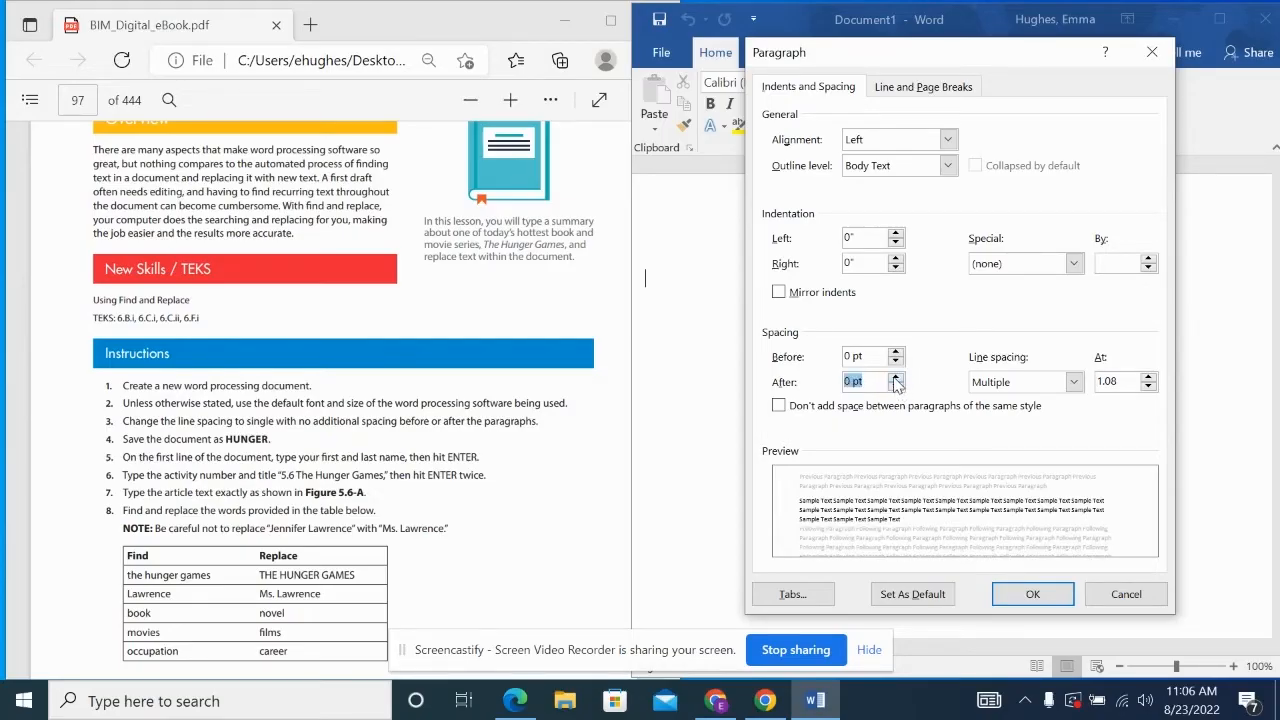
{"action": "left_click", "coordinate": [1034, 598]}
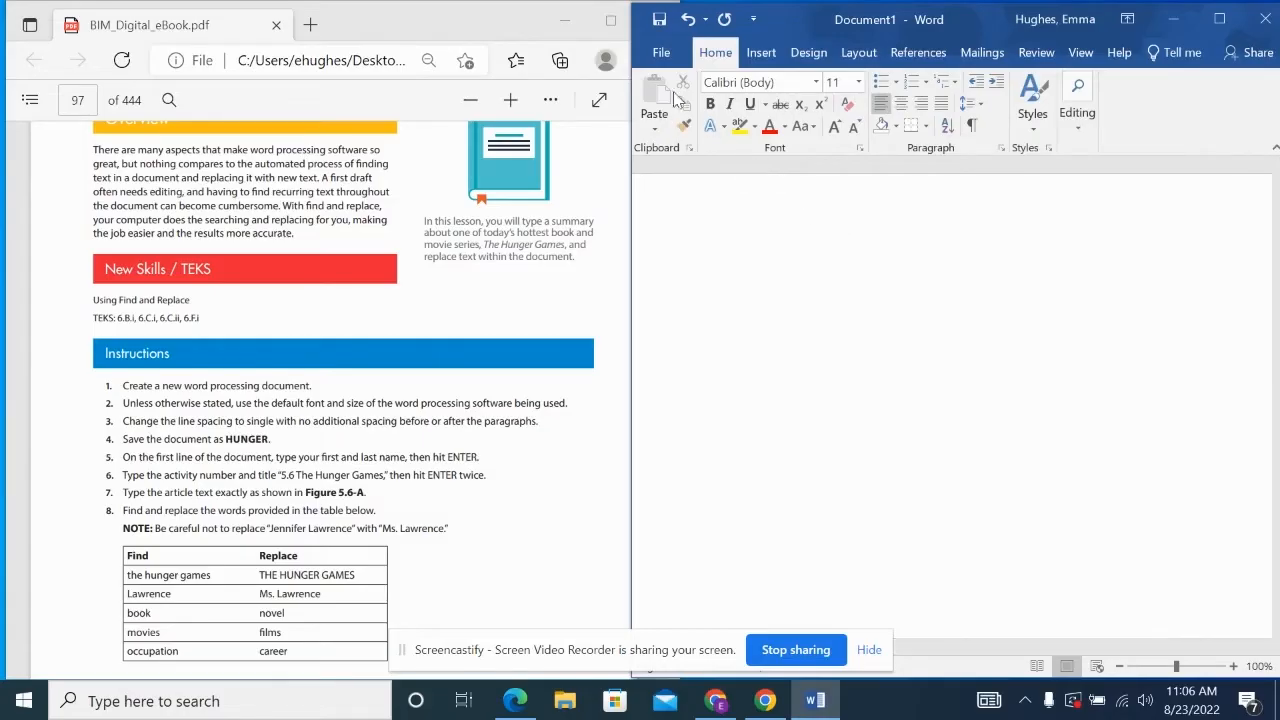
- Save the document as 'Hunger' in the Word folder on the HOME (H:) drive
{"action": "left_click", "coordinate": [661, 52]}
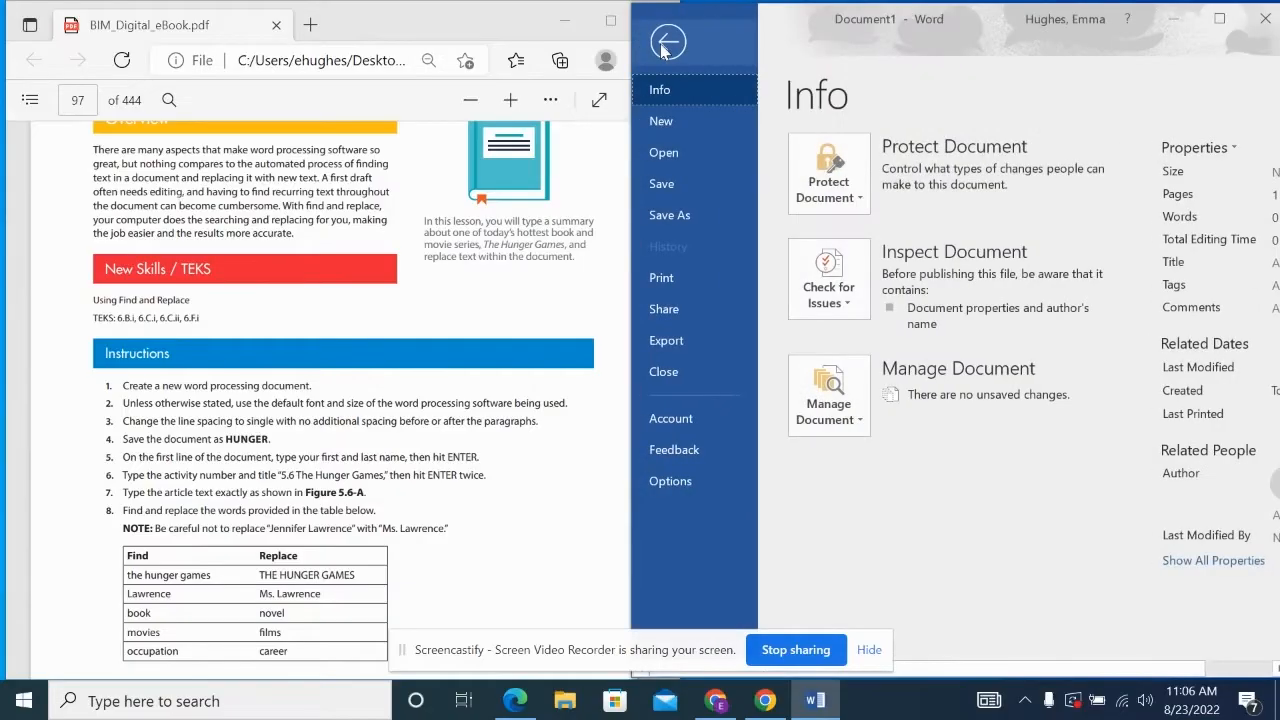
{"action": "left_click", "coordinate": [704, 221]}
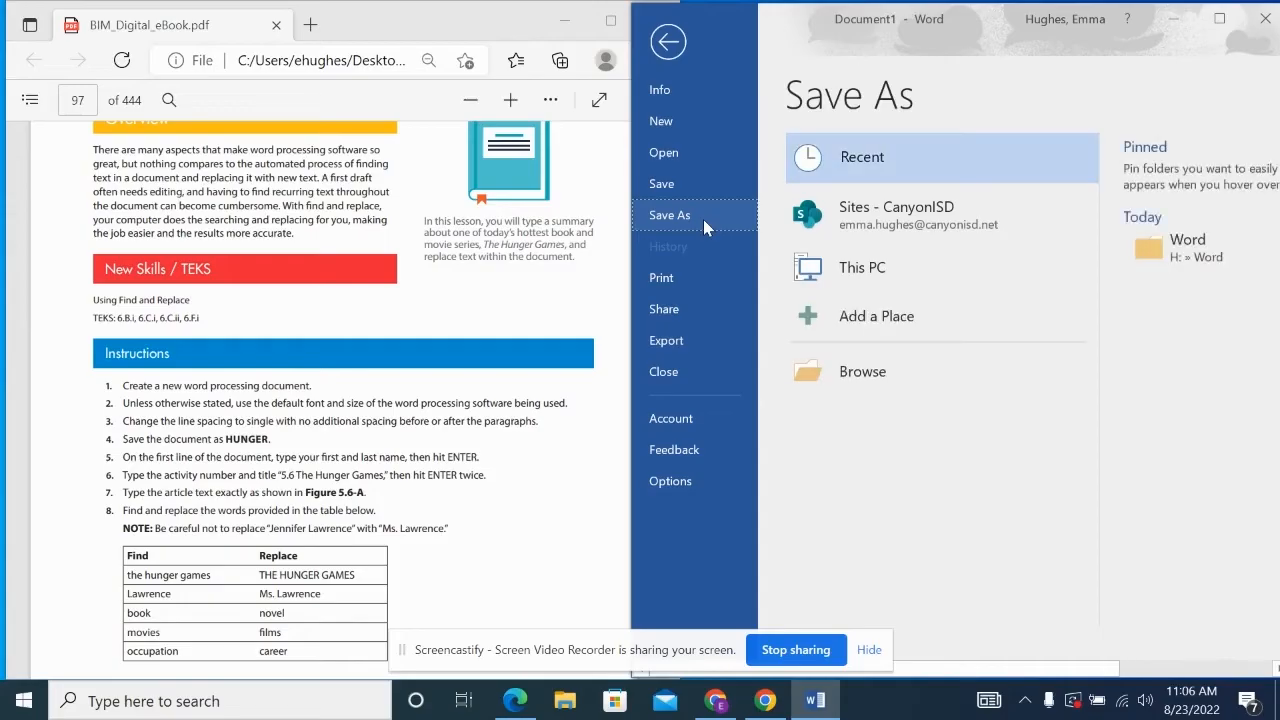
{"action": "left_click", "coordinate": [945, 377]}
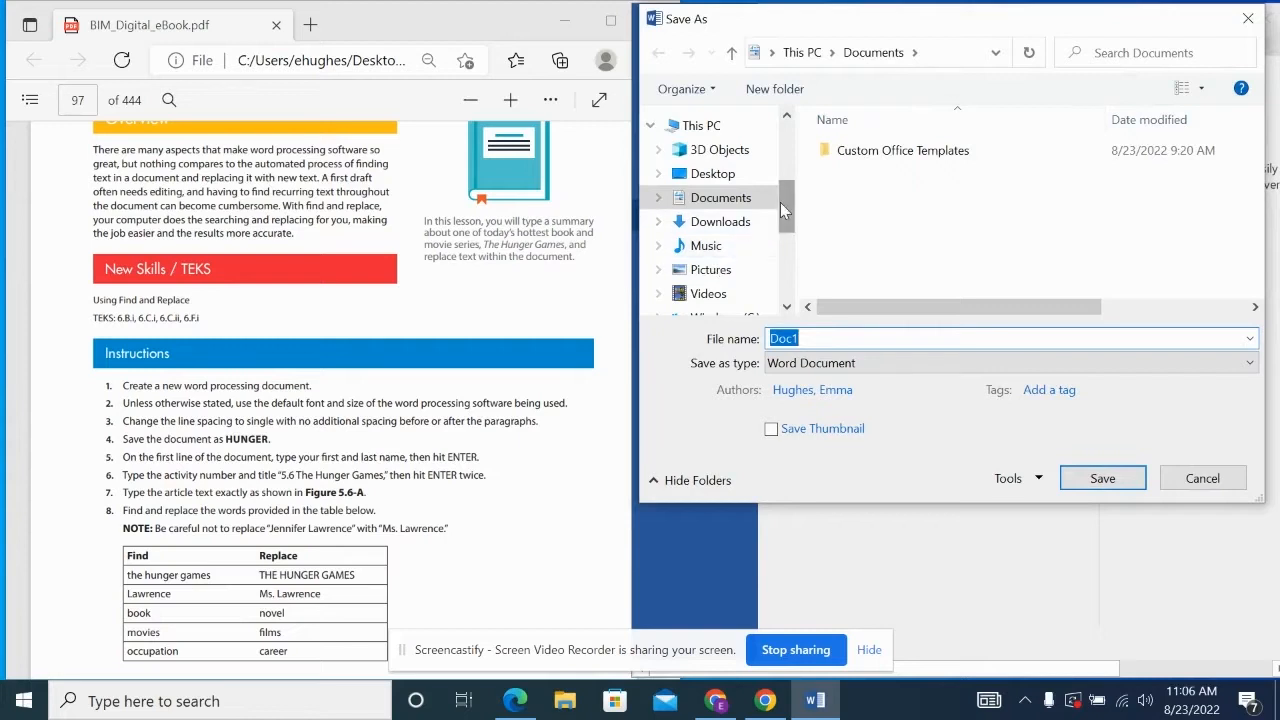
{"action": "scroll", "coordinate": [780, 202], "scroll_direction": "down", "scroll_amount": 2}
{"action": "left_click", "coordinate": [758, 220]}
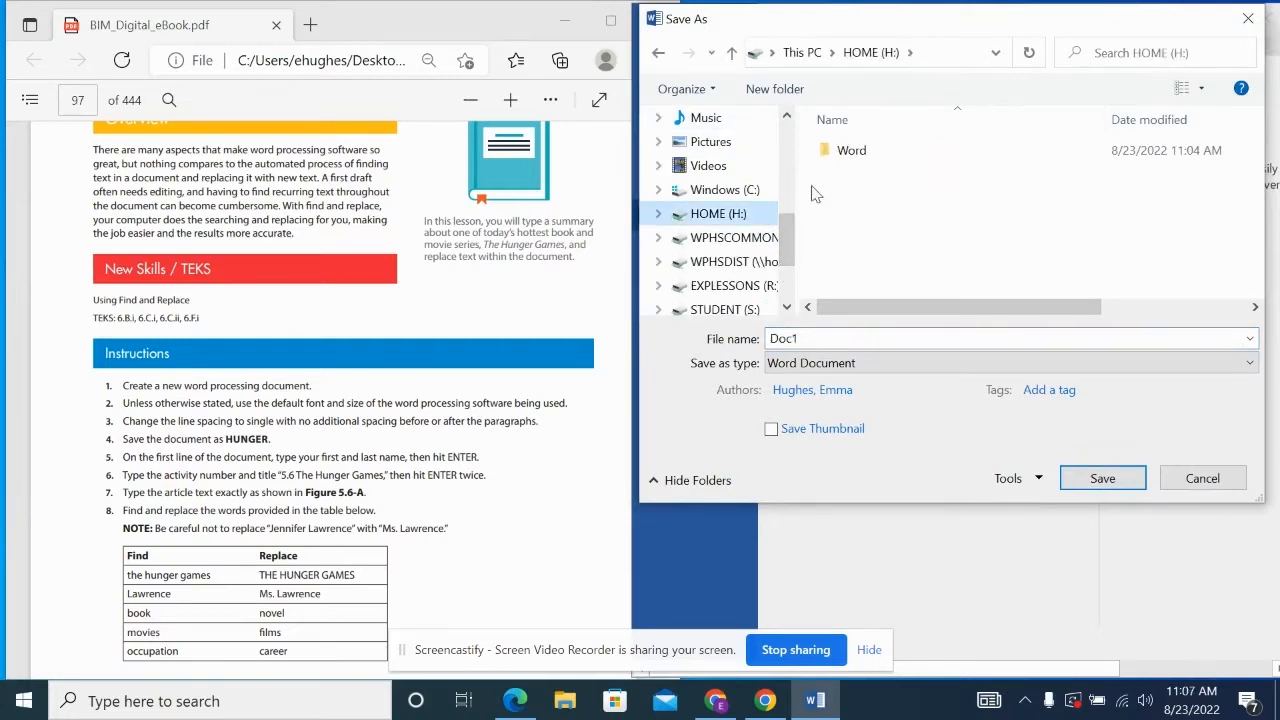
{"action": "left_click", "coordinate": [864, 158]}
{"action": "left_click", "coordinate": [861, 338]}
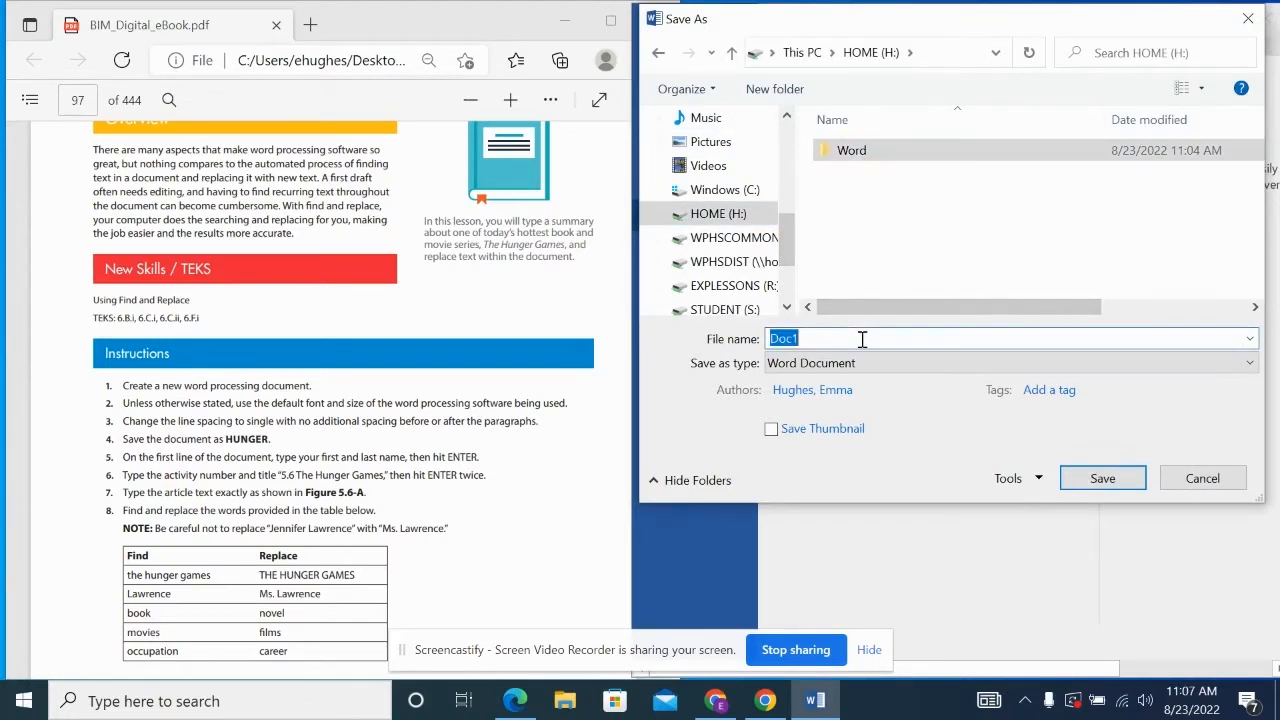
{"action": "type", "text": "Hungre"}
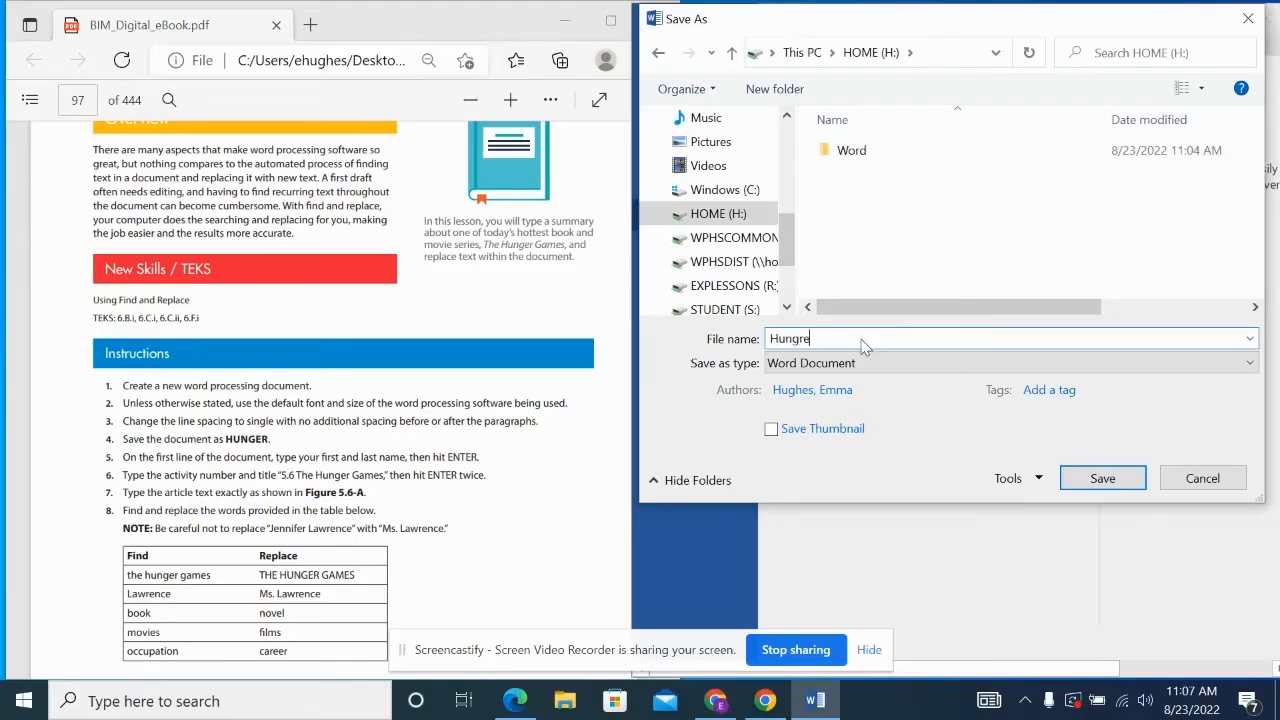
{"action": "key", "text": "BackSpace"}
{"action": "key", "text": "BackSpace"}
{"action": "type", "text": "er"}
{"action": "left_click", "coordinate": [901, 161]}
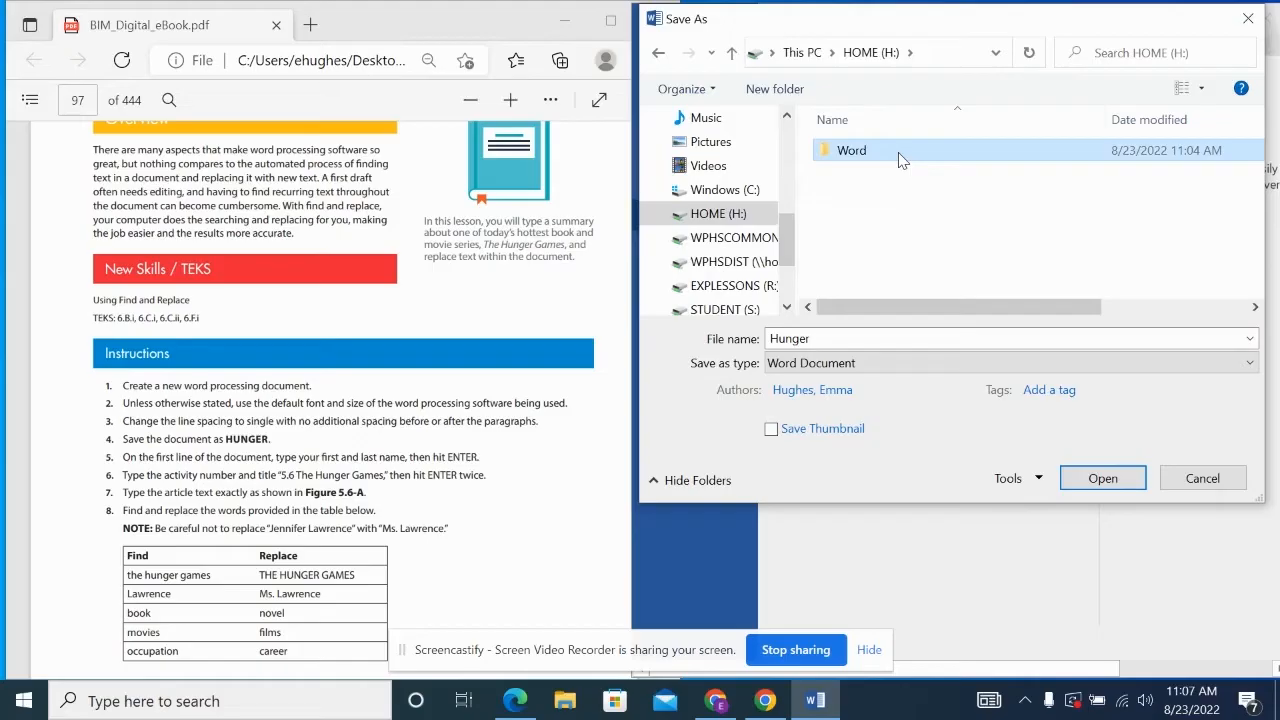
{"action": "left_click", "coordinate": [1103, 478]}
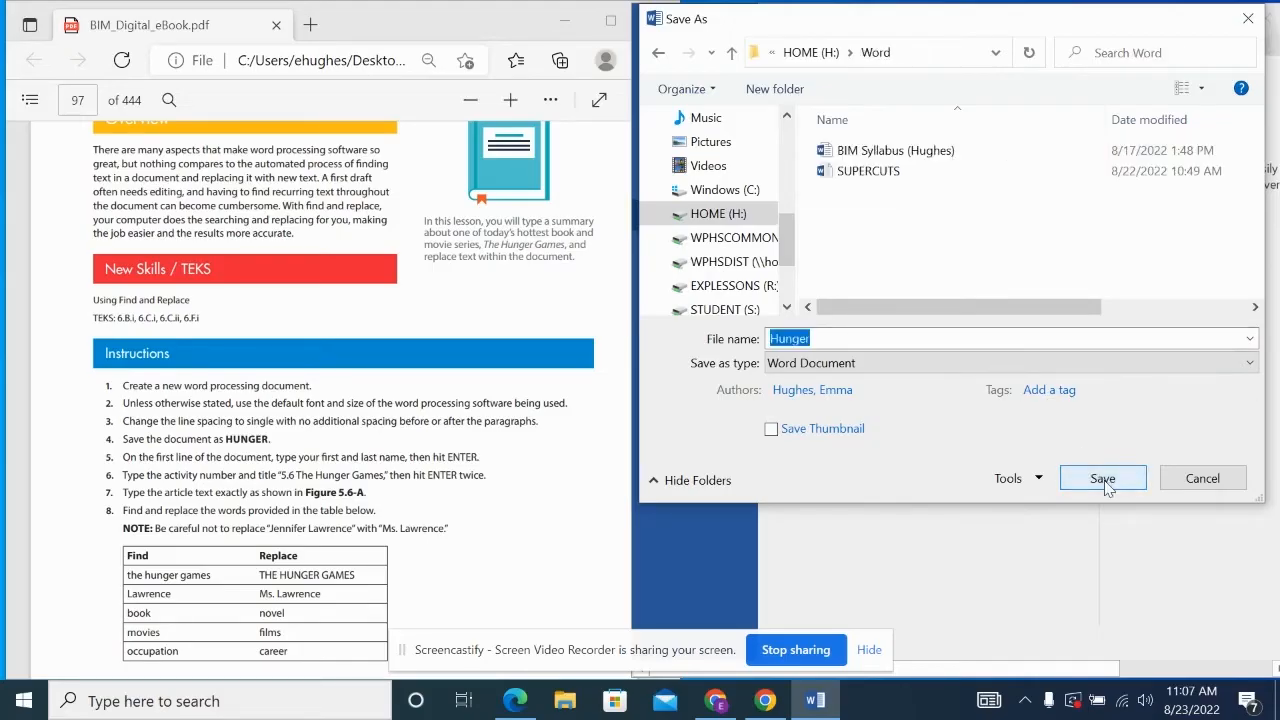
{"action": "left_click", "coordinate": [1103, 478]}
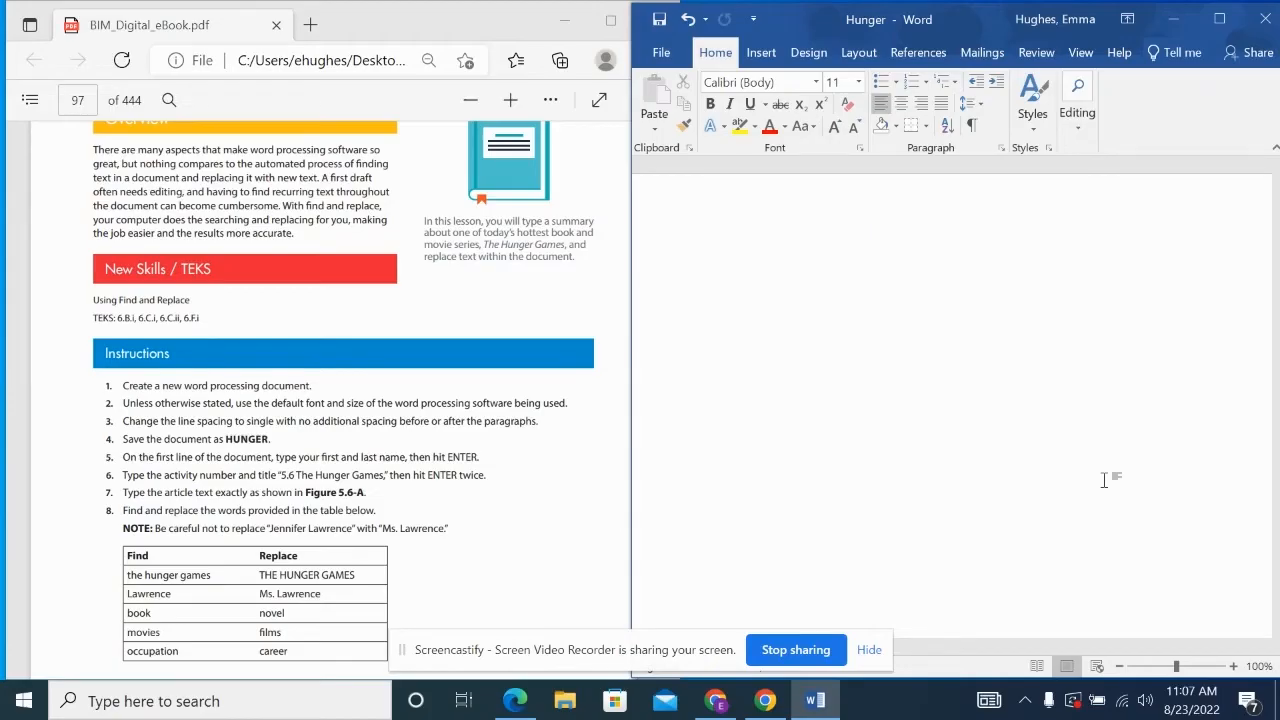
- Type the student's full name, then '5.6 The Hunger Games', followed by a blank line
{"action": "type", "text": "5.6 T"}
{"action": "key", "text": "BackSpace"}
{"action": "type", "text": "The Hune"}
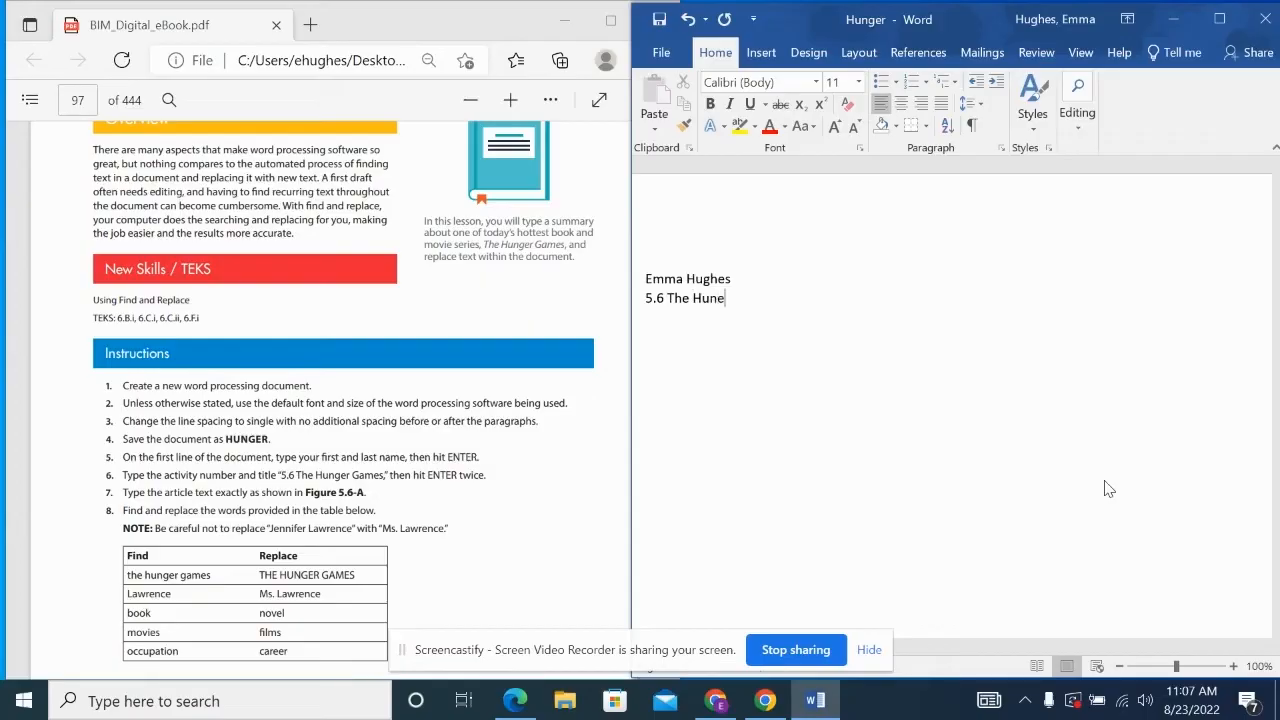
{"action": "key", "text": "BackSpace"}
{"action": "type", "text": "ger Games"}
{"action": "key", "text": "Return"}
- Scroll the eBook PDF to the Figure 5.6-A Hunger Games article on page 98
{"action": "scroll", "coordinate": [395, 461], "scroll_direction": "down", "scroll_amount": 5}
{"action": "scroll", "coordinate": [395, 461], "scroll_direction": "down", "scroll_amount": 8}
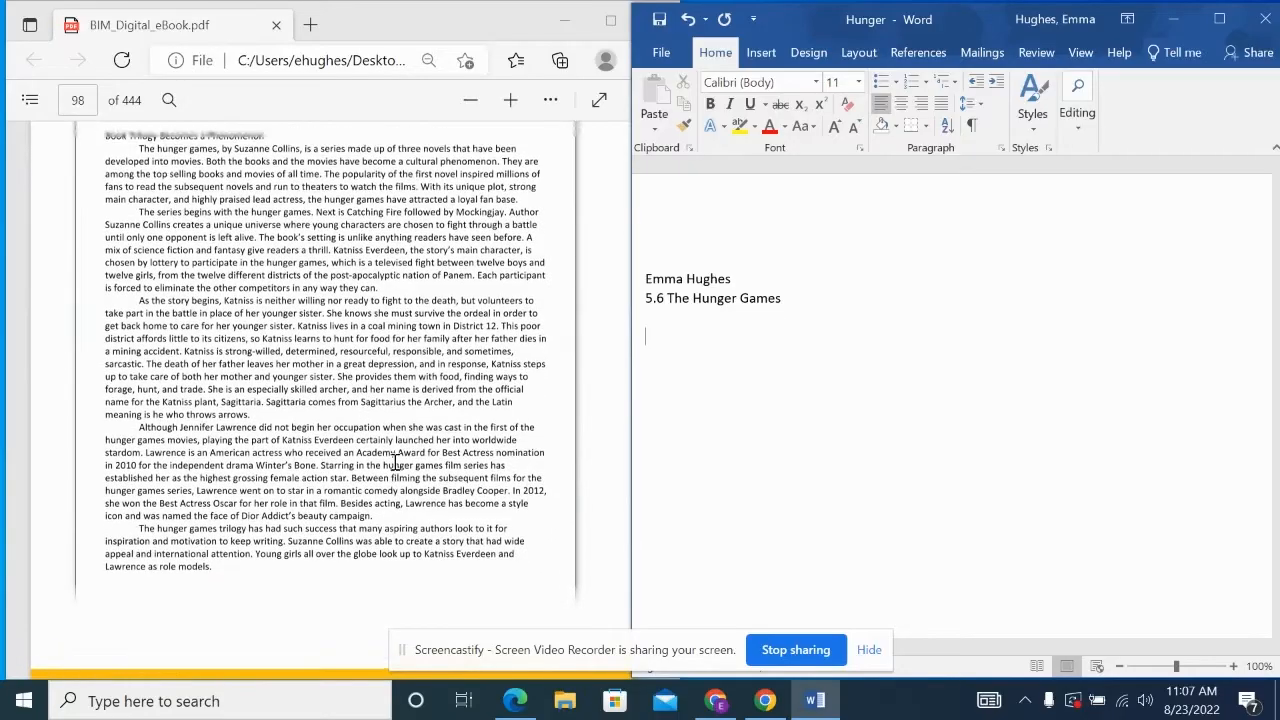
{"action": "scroll", "coordinate": [273, 300], "scroll_direction": "up", "scroll_amount": 1}
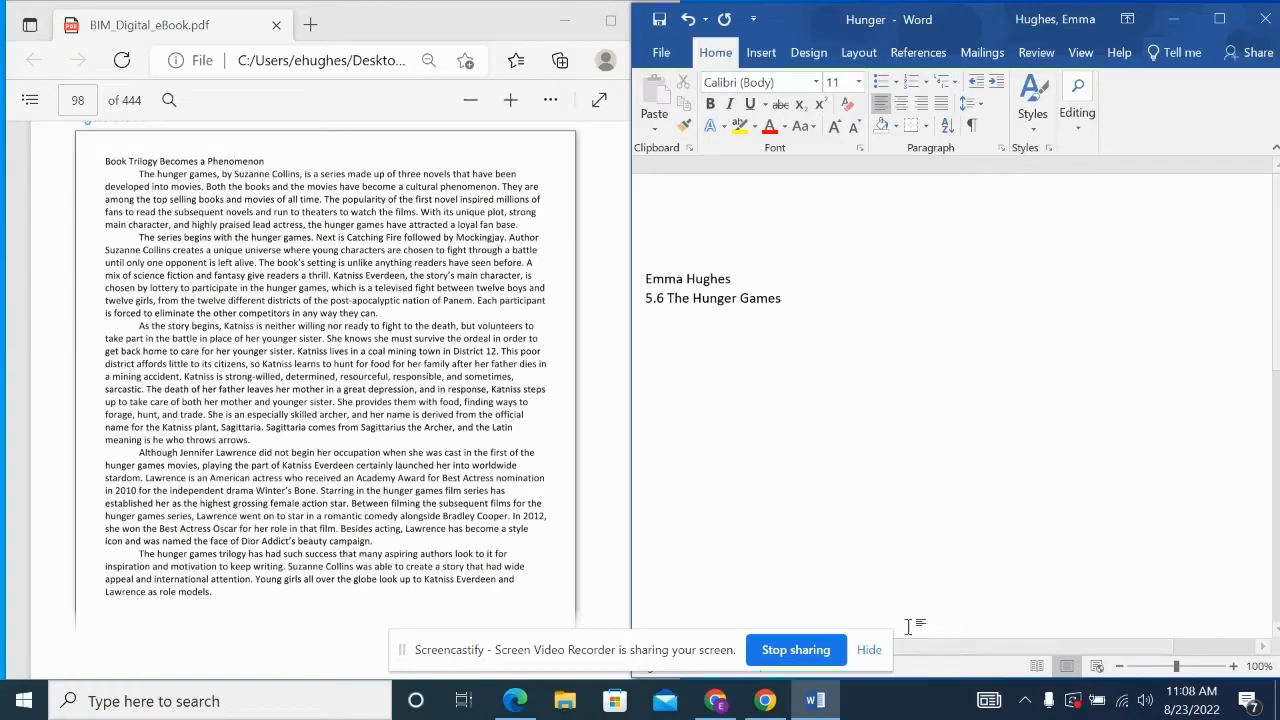
{"action": "mouse_move", "coordinate": [727, 705]}
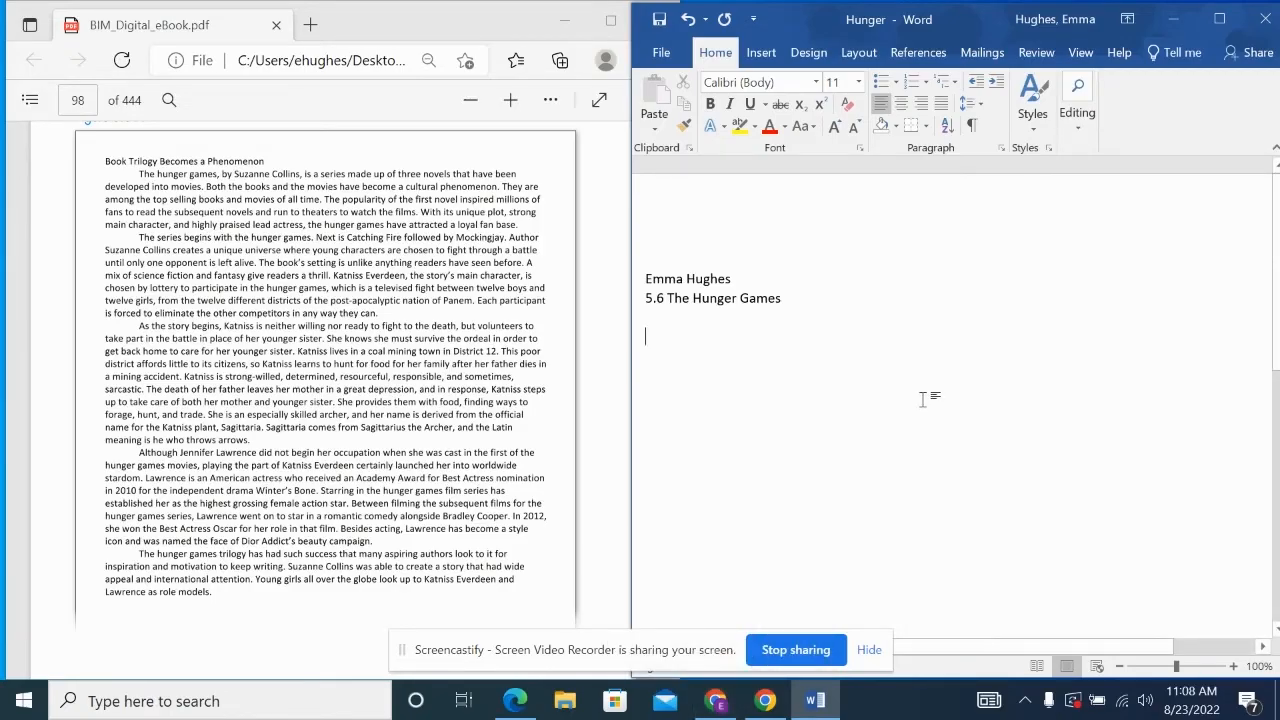
- Type the heading 'Book Trilogy Becomes a Phenomenon' and start the indented first paragraph of the article
{"action": "type", "text": "Book"}
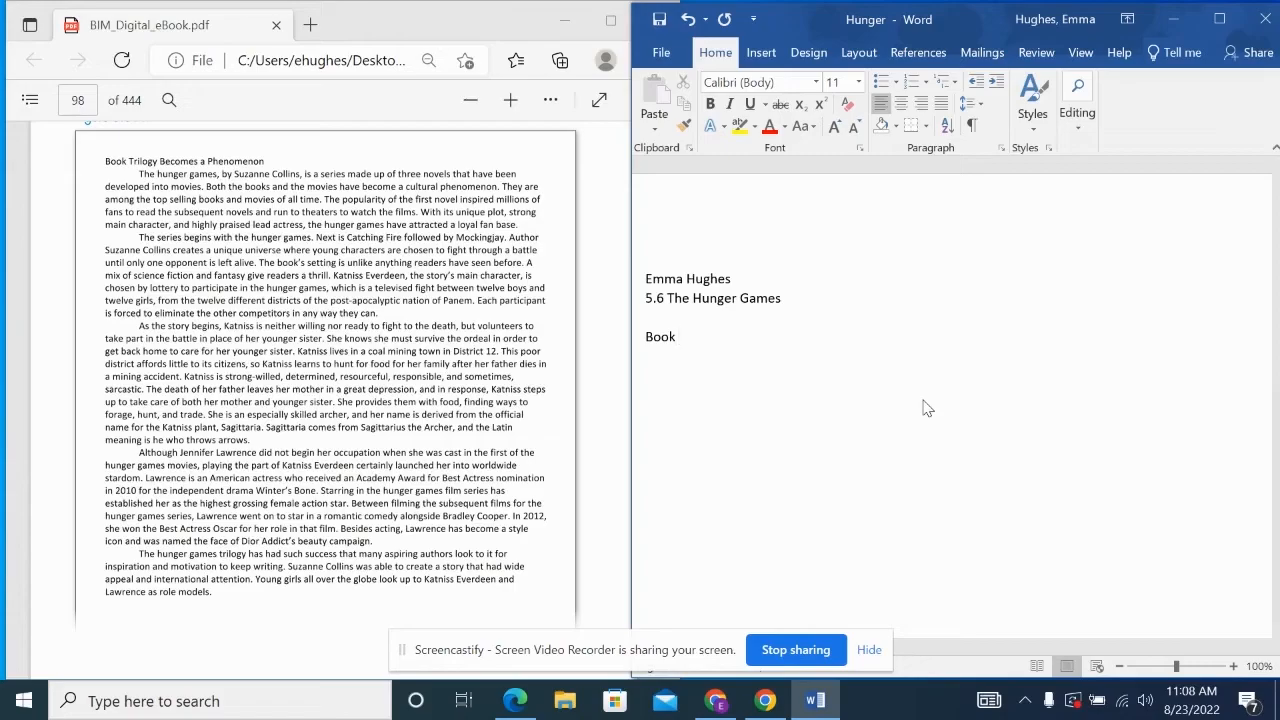
{"action": "type", "text": " Trilogy Becomes a Phenomenon"}
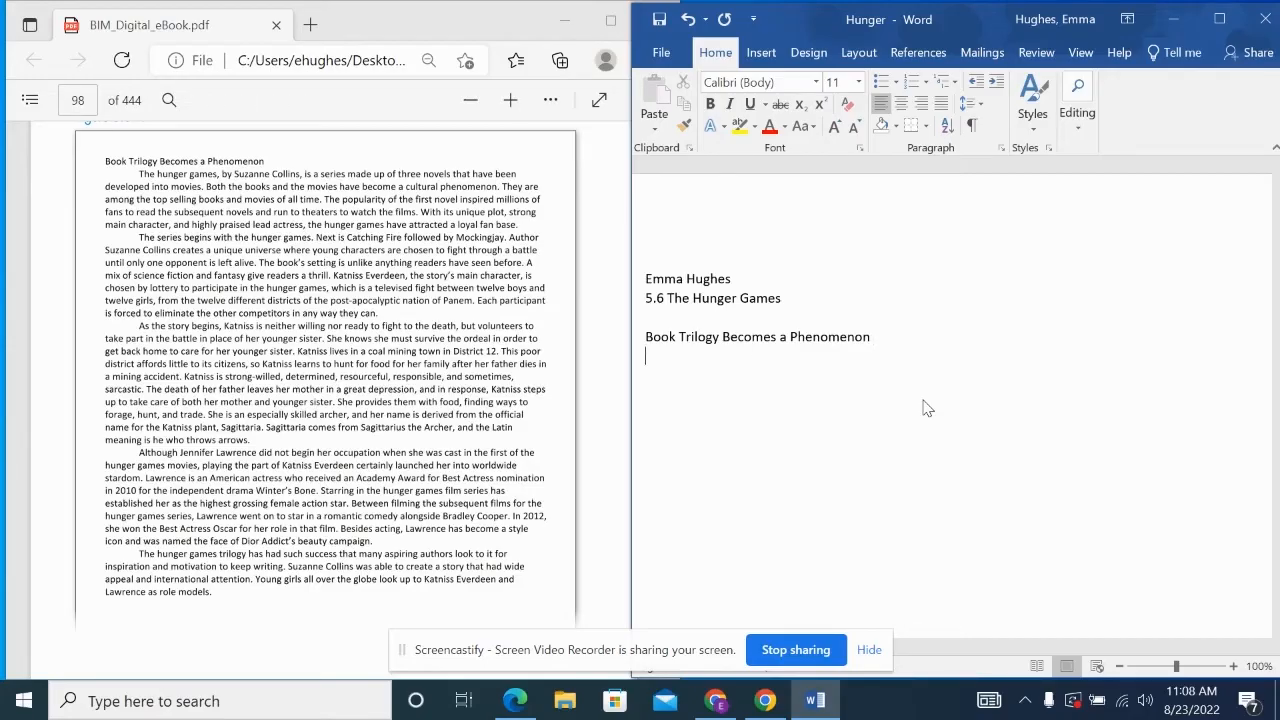
{"action": "key", "text": "Return"}
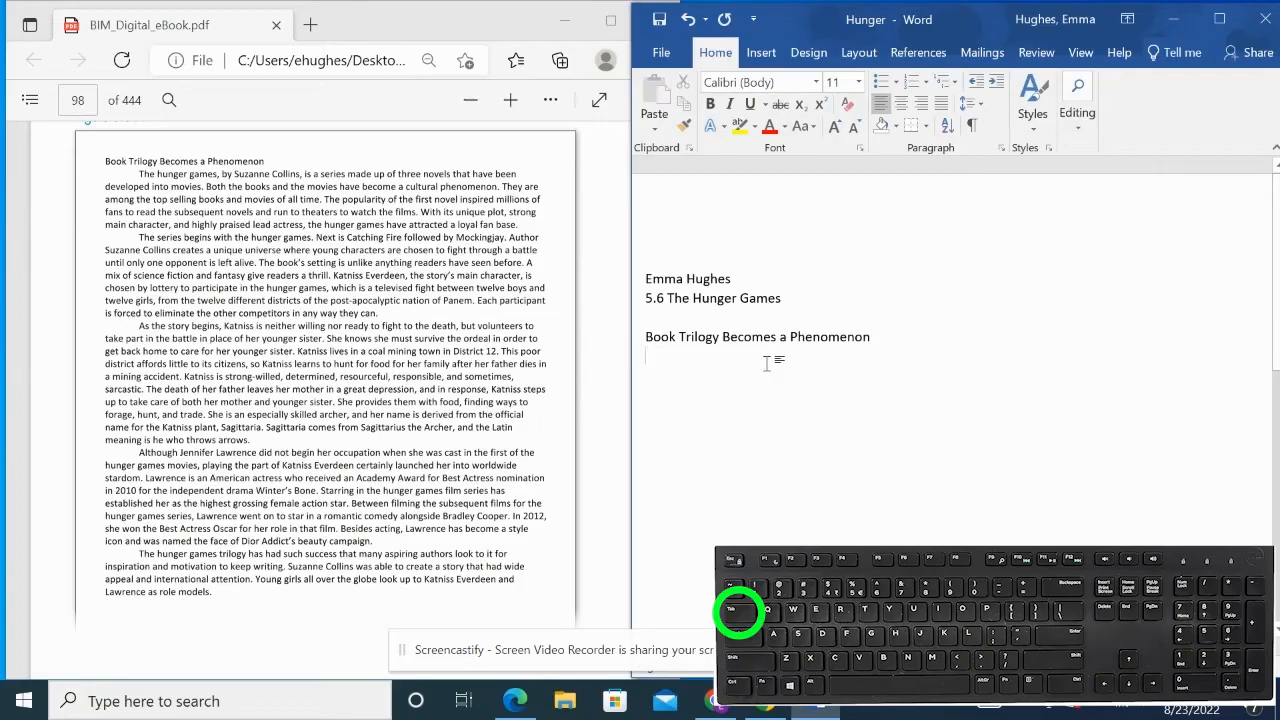
{"action": "key", "text": "Tab"}
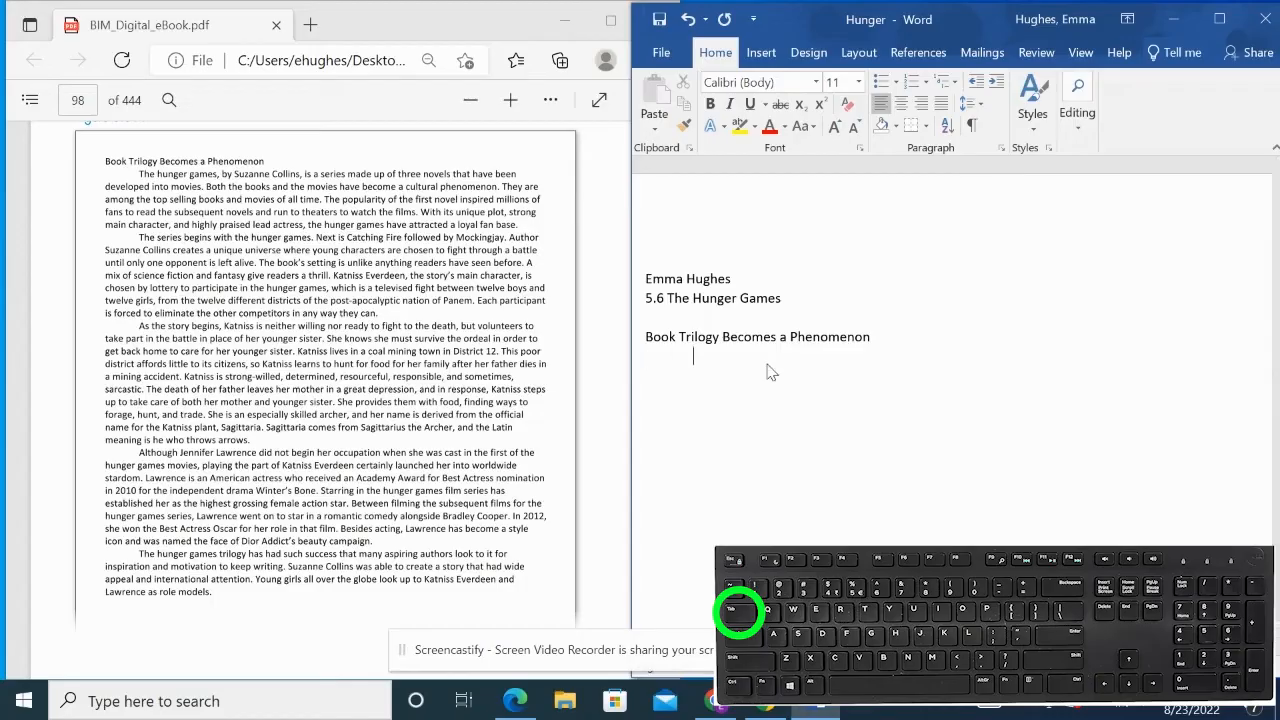
{"action": "type", "text": "Th"}
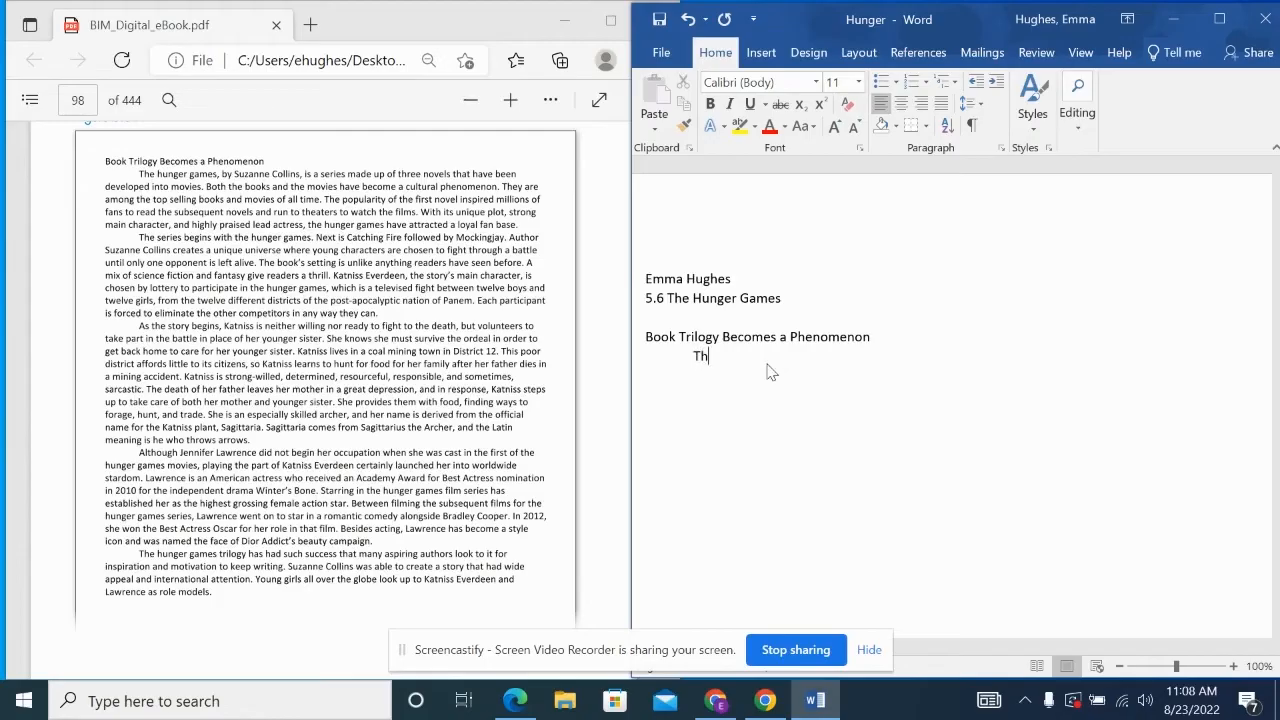
{"action": "type", "text": "e hunger games, by Suzanne Collins, is"}
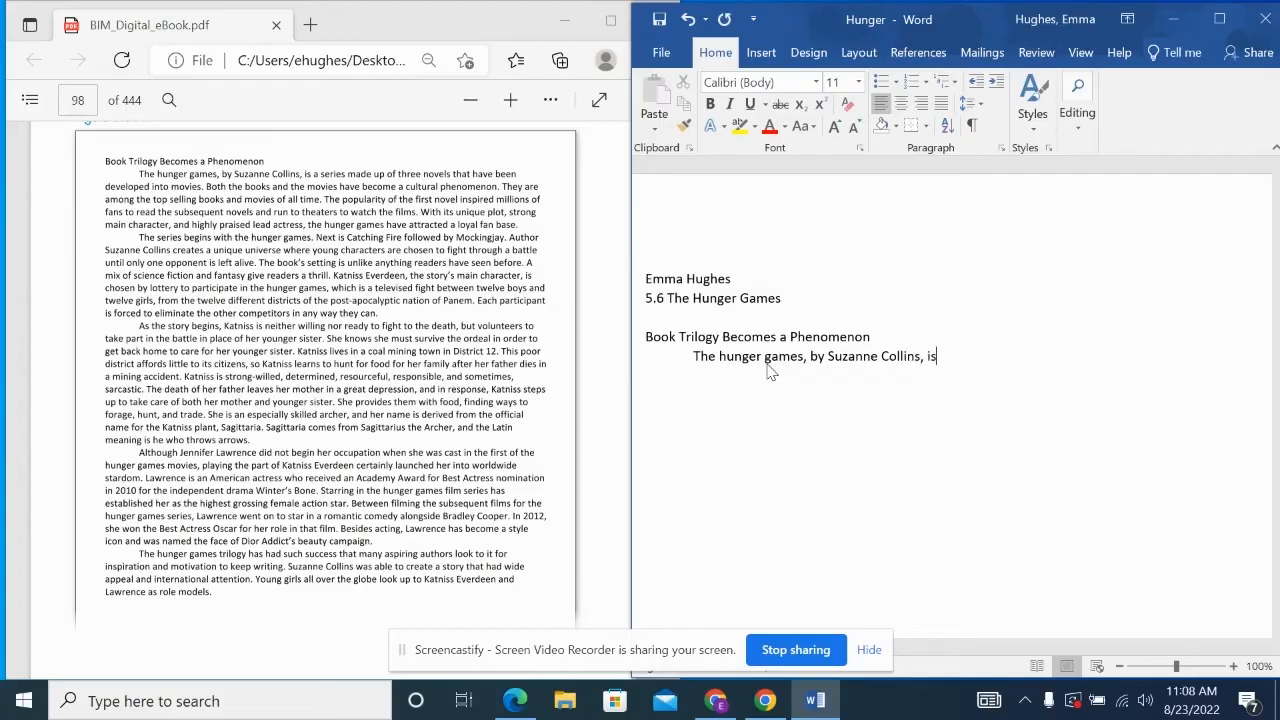
{"action": "type", "text": " a series made up of three novels that have been "}
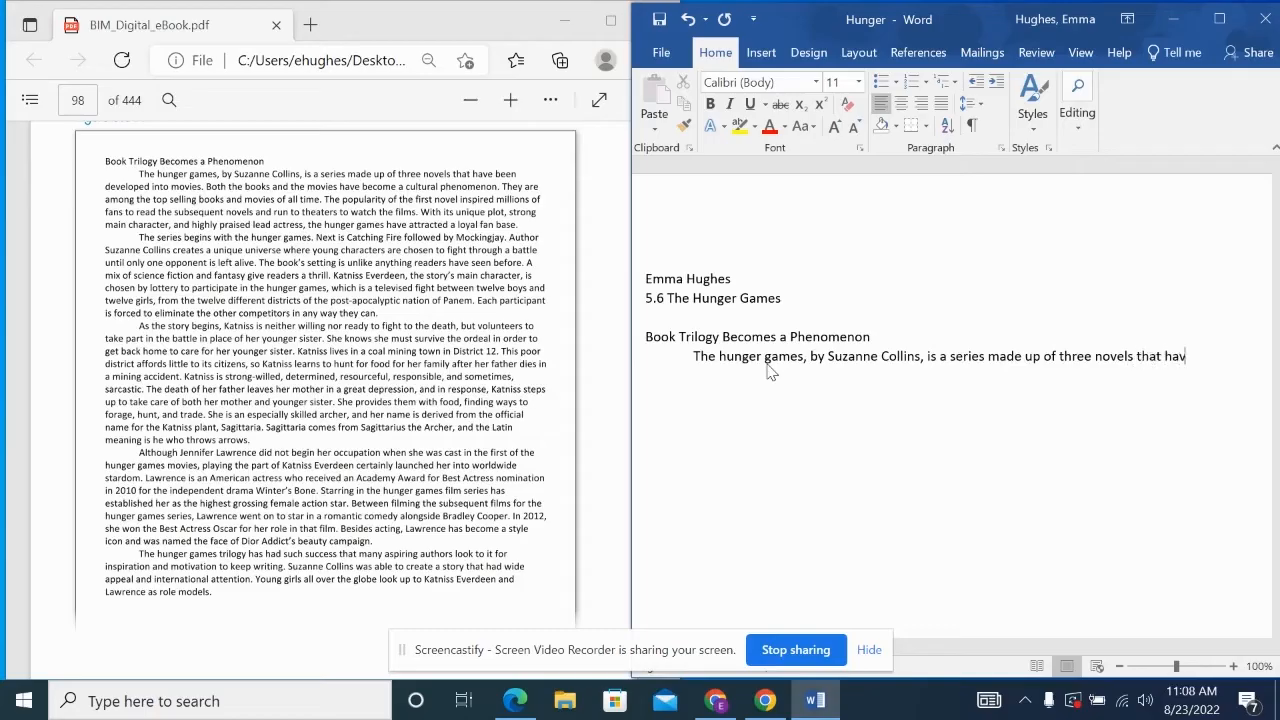
{"action": "type", "text": "developed into movies. Both the books and the movies have become a cultural phenomenon. They are"}
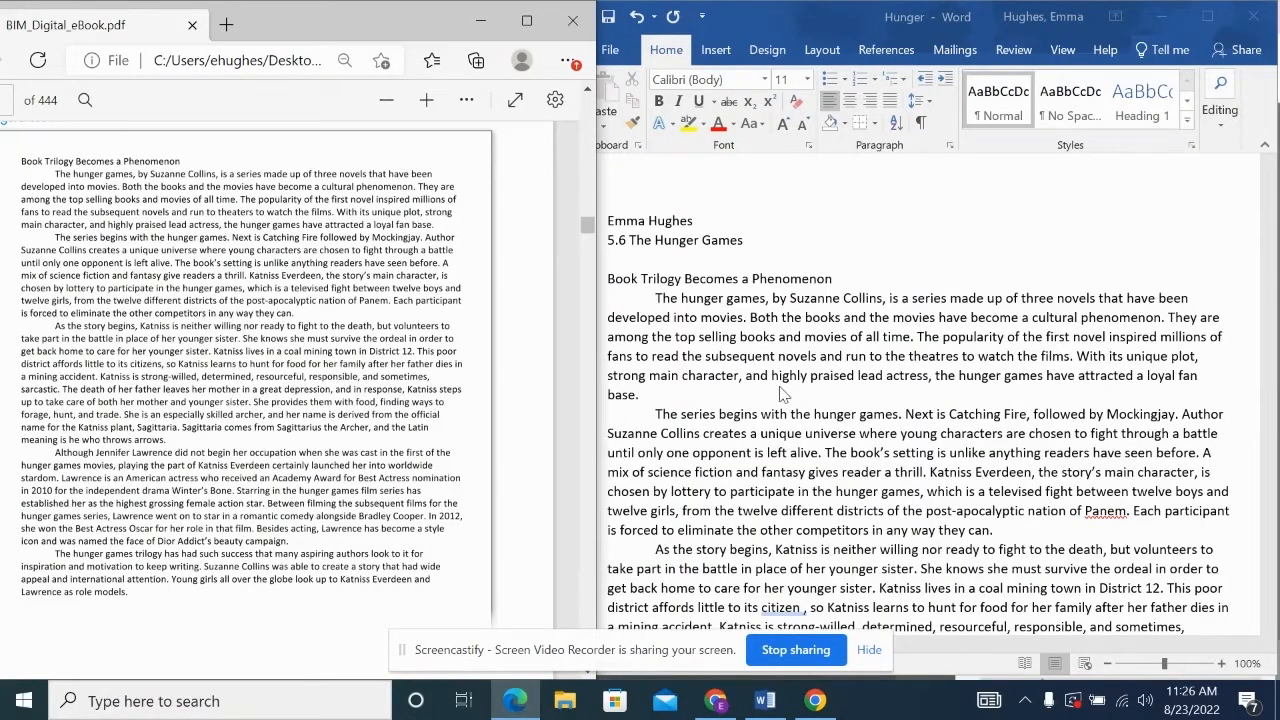
{"action": "scroll", "coordinate": [784, 396], "scroll_direction": "down", "scroll_amount": 2}
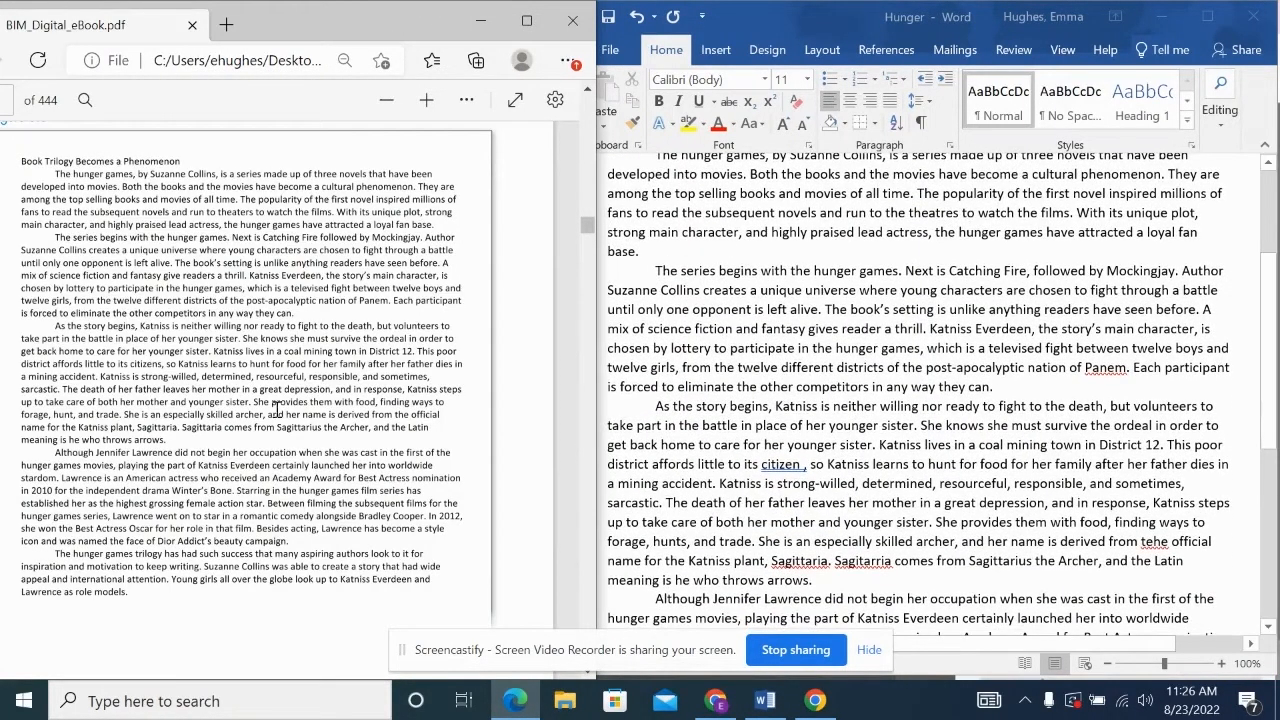
{"action": "scroll", "coordinate": [718, 405], "scroll_direction": "down", "scroll_amount": 3}
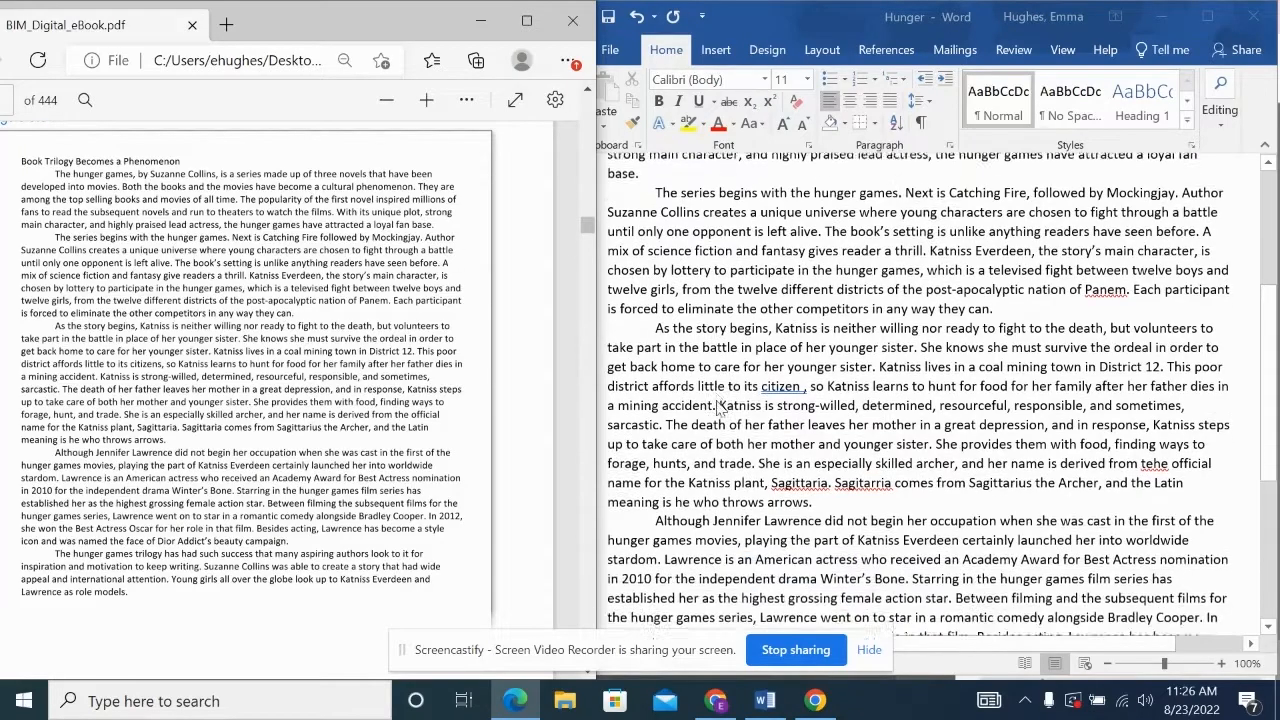
{"action": "scroll", "coordinate": [718, 405], "scroll_direction": "down", "scroll_amount": 1}
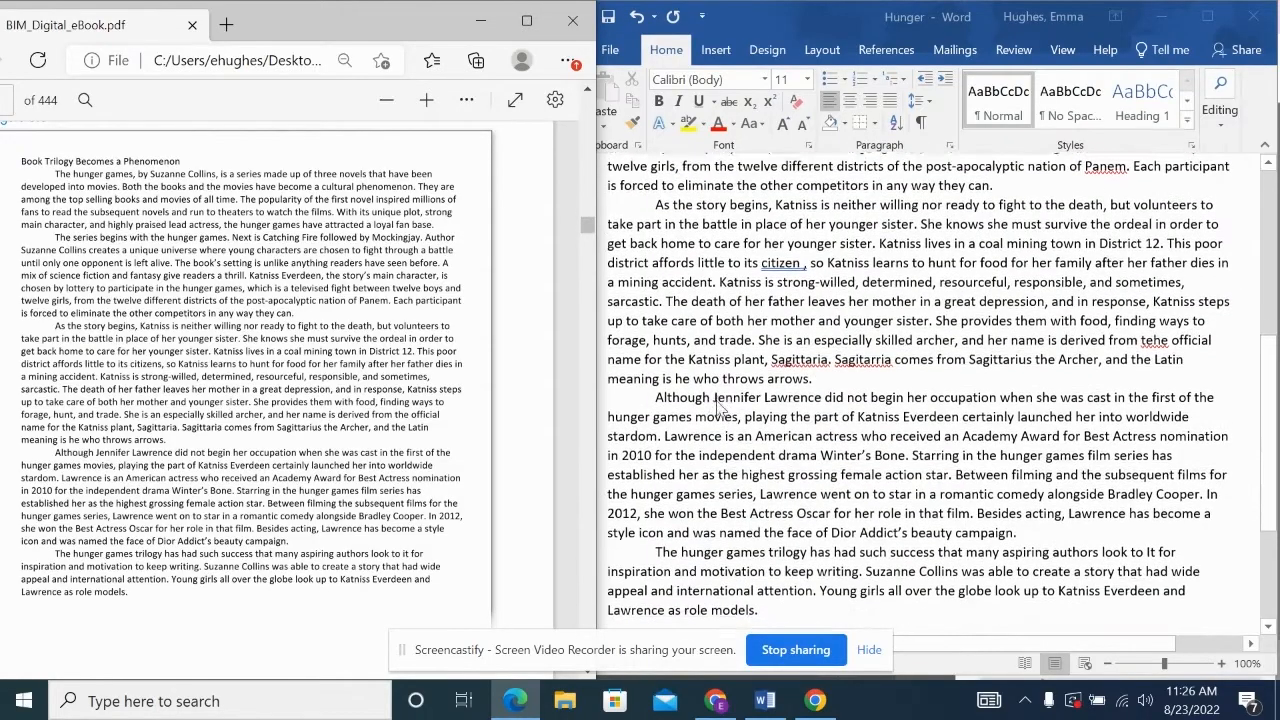
{"action": "scroll", "coordinate": [800, 267], "scroll_direction": "down", "scroll_amount": 2}
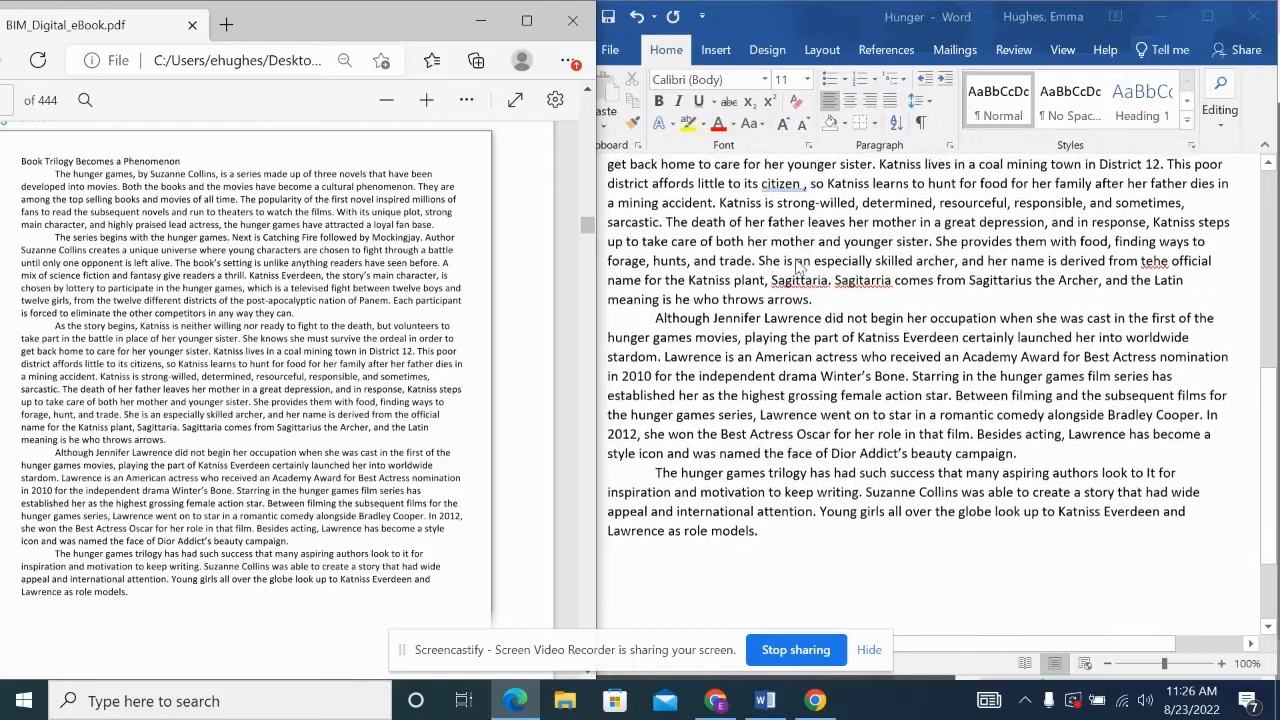
{"action": "left_click", "coordinate": [645, 276]}
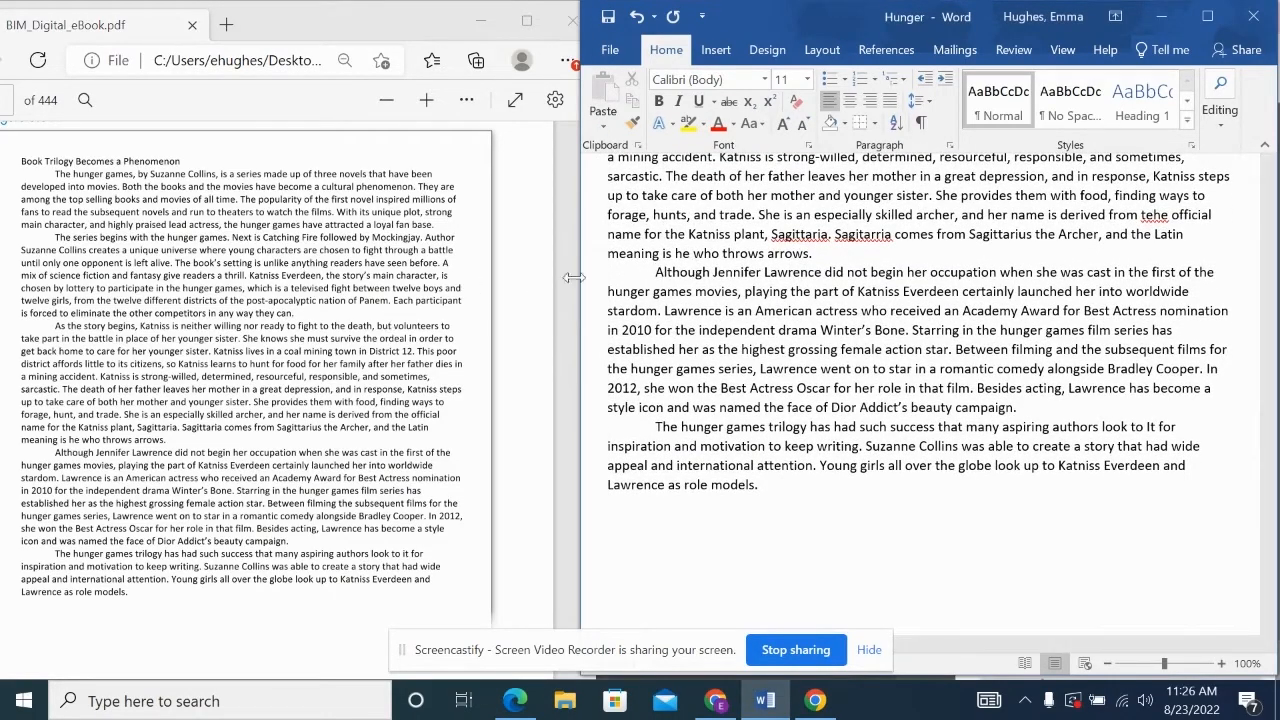
{"action": "left_click", "coordinate": [656, 274]}
- Scroll the PDF back to the replace table, maximize Word, and open Replace
{"action": "scroll", "coordinate": [271, 277], "scroll_direction": "up", "scroll_amount": 5}
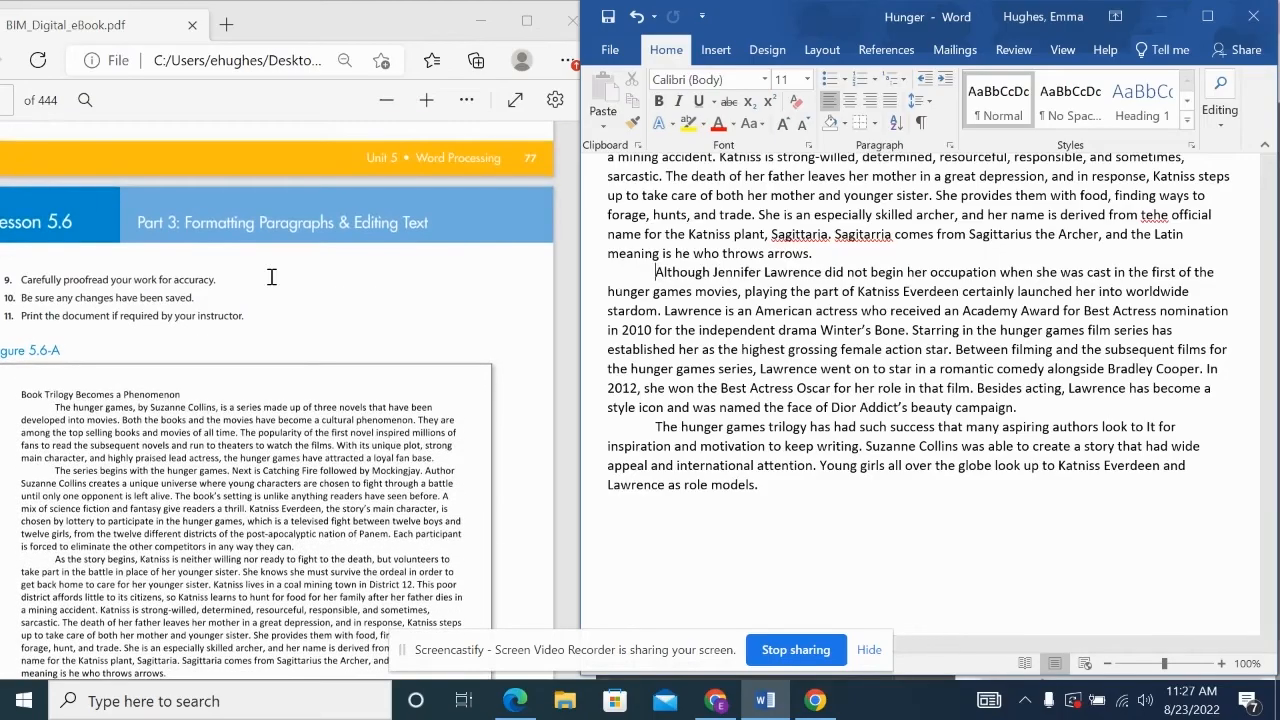
{"action": "scroll", "coordinate": [271, 277], "scroll_direction": "up", "scroll_amount": 4}
{"action": "right_click", "coordinate": [270, 277]}
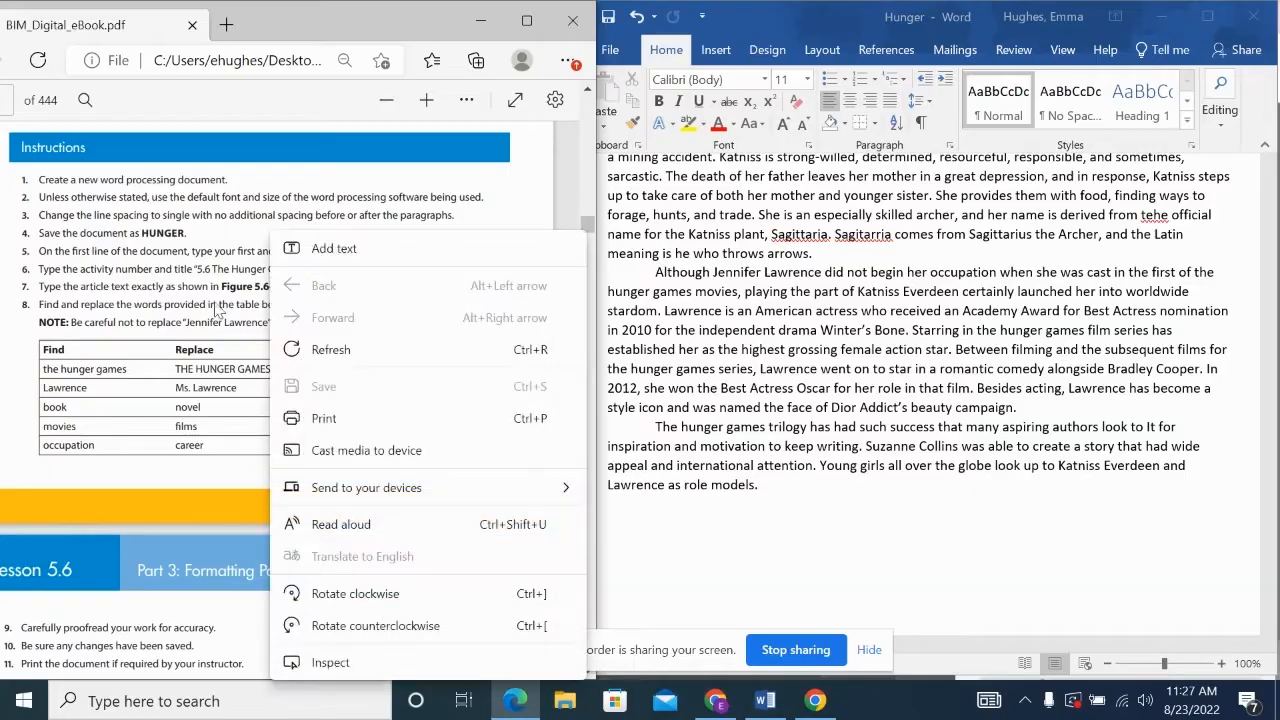
{"action": "left_click_drag", "start_coordinate": [185, 311], "coordinate": [188, 316]}
{"action": "left_click", "coordinate": [418, 366]}
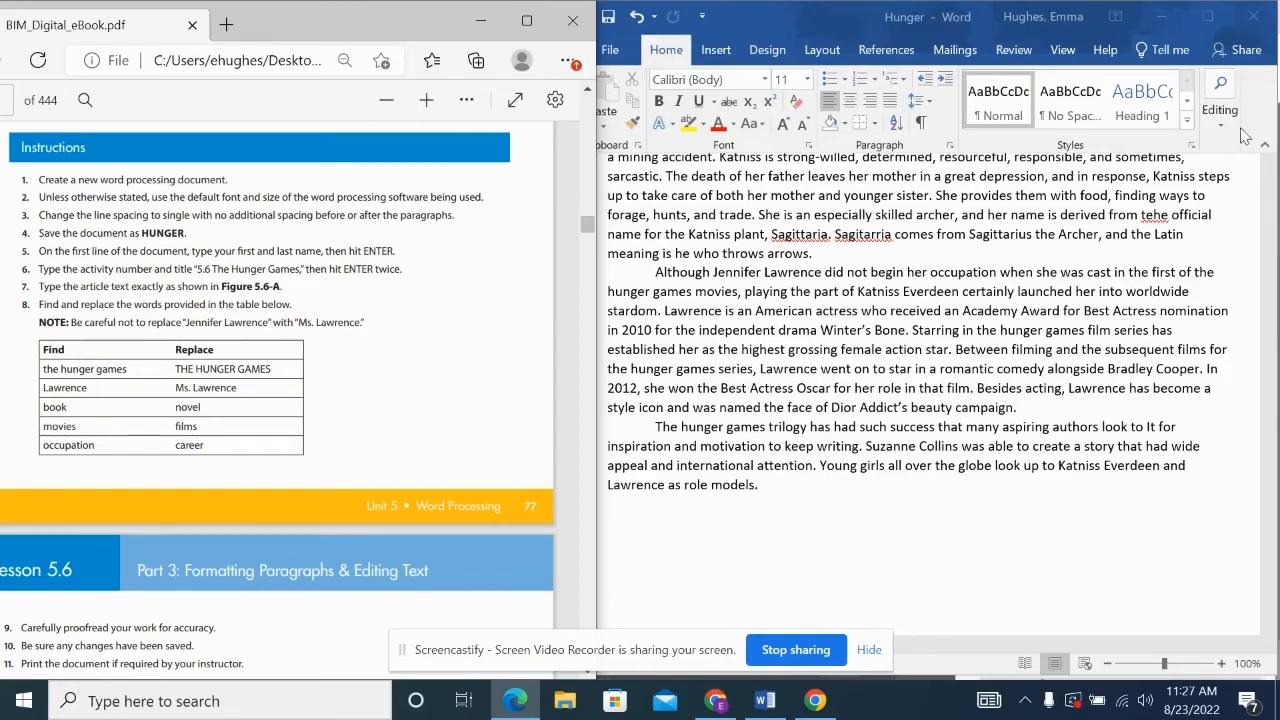
{"action": "left_click", "coordinate": [1209, 20]}
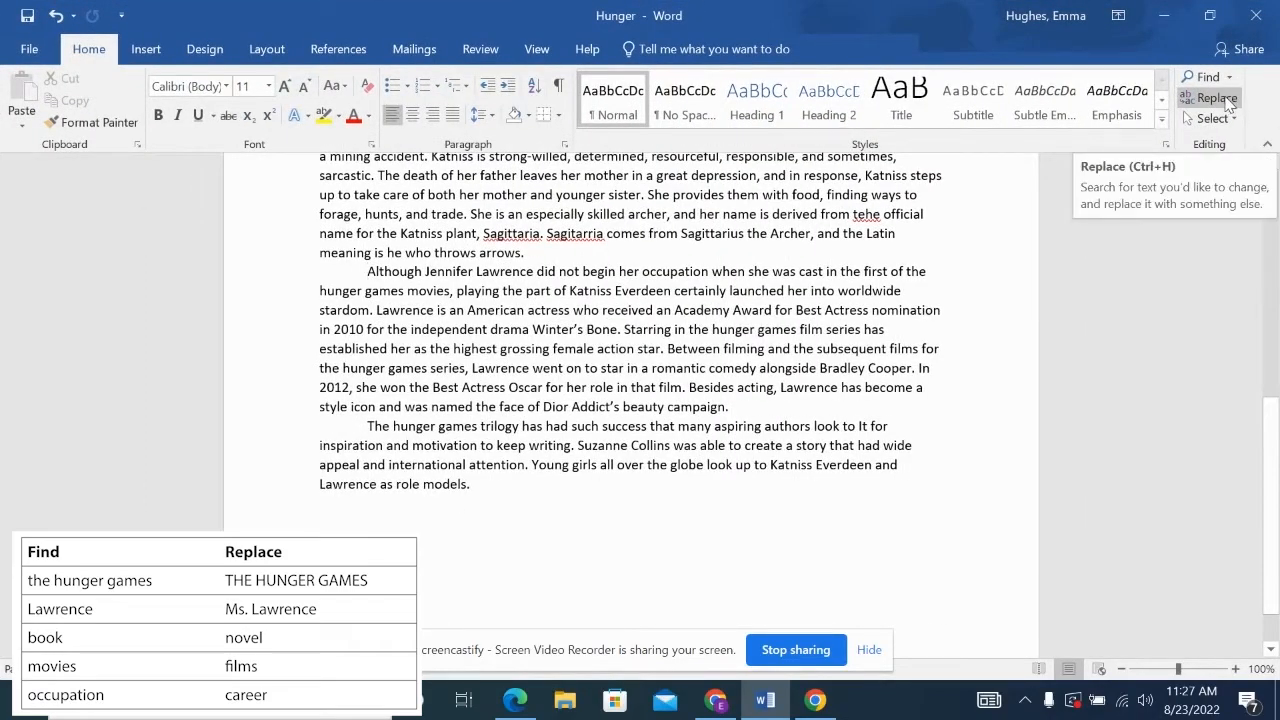
{"action": "left_click", "coordinate": [1216, 98]}
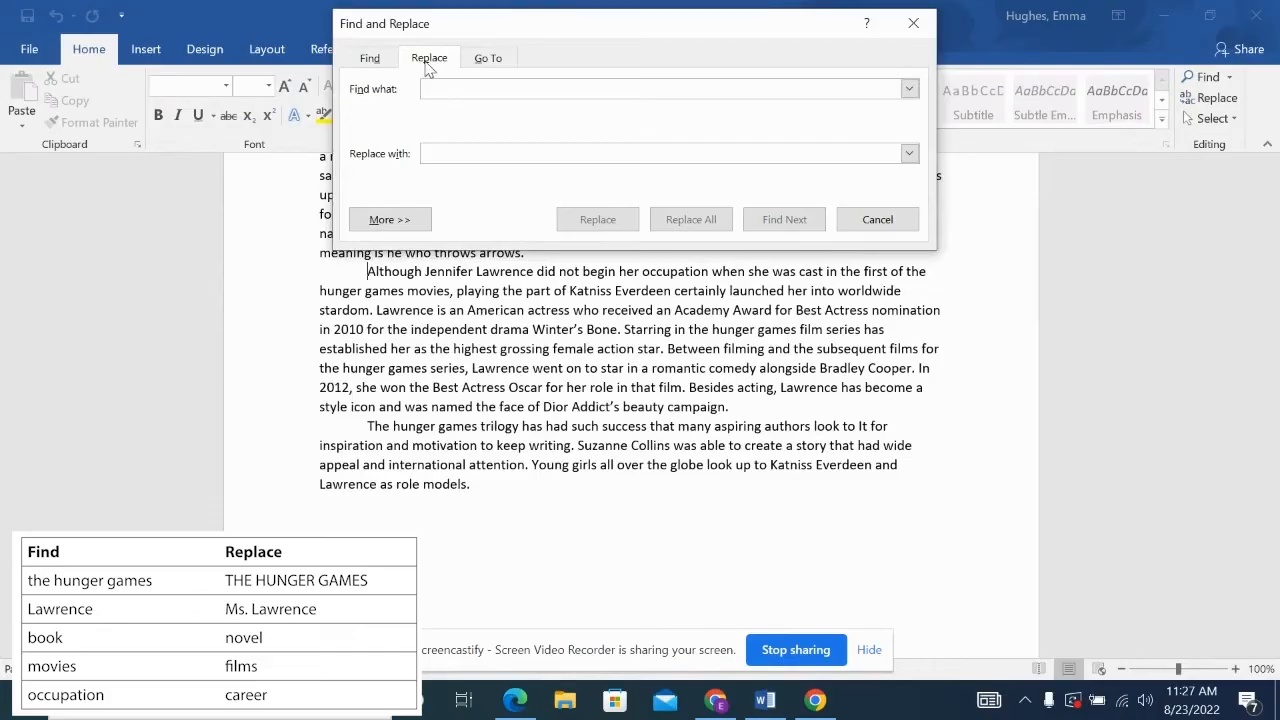
- Replace all 'the hunger games' with 'THE HUNGER GAMES' (9 replacements)
{"action": "left_click", "coordinate": [370, 60]}
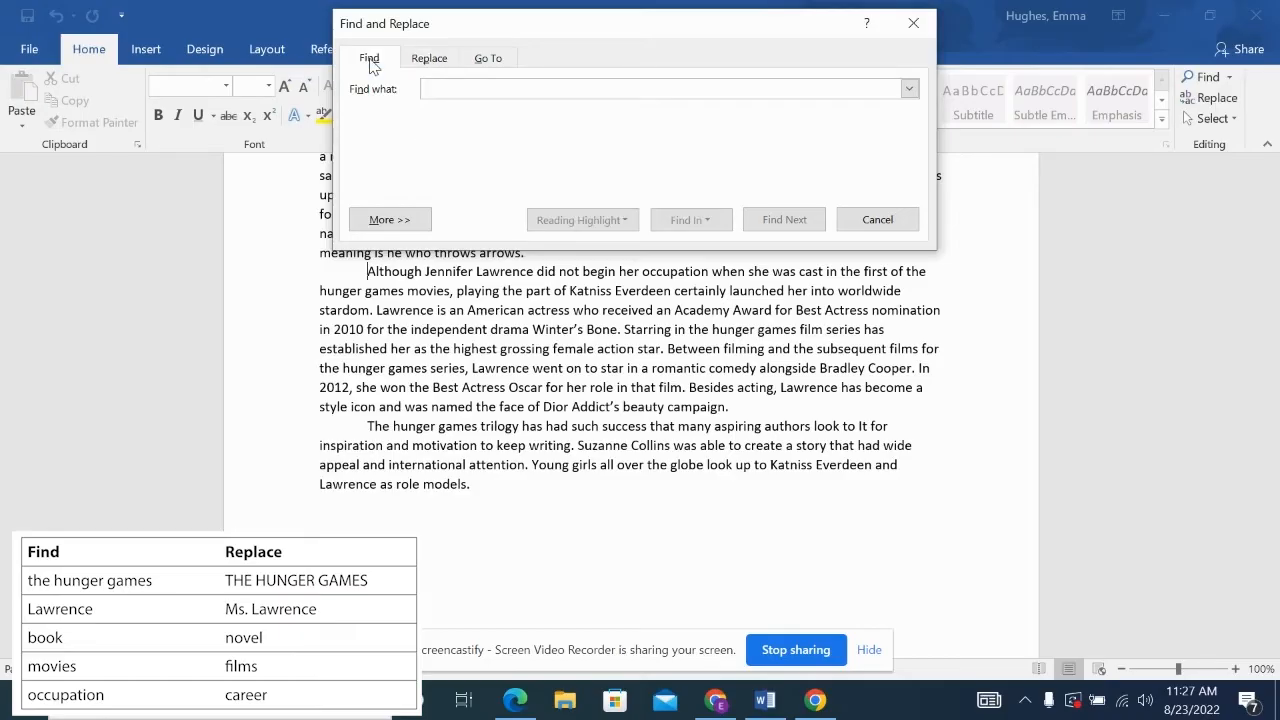
{"action": "left_click", "coordinate": [434, 60]}
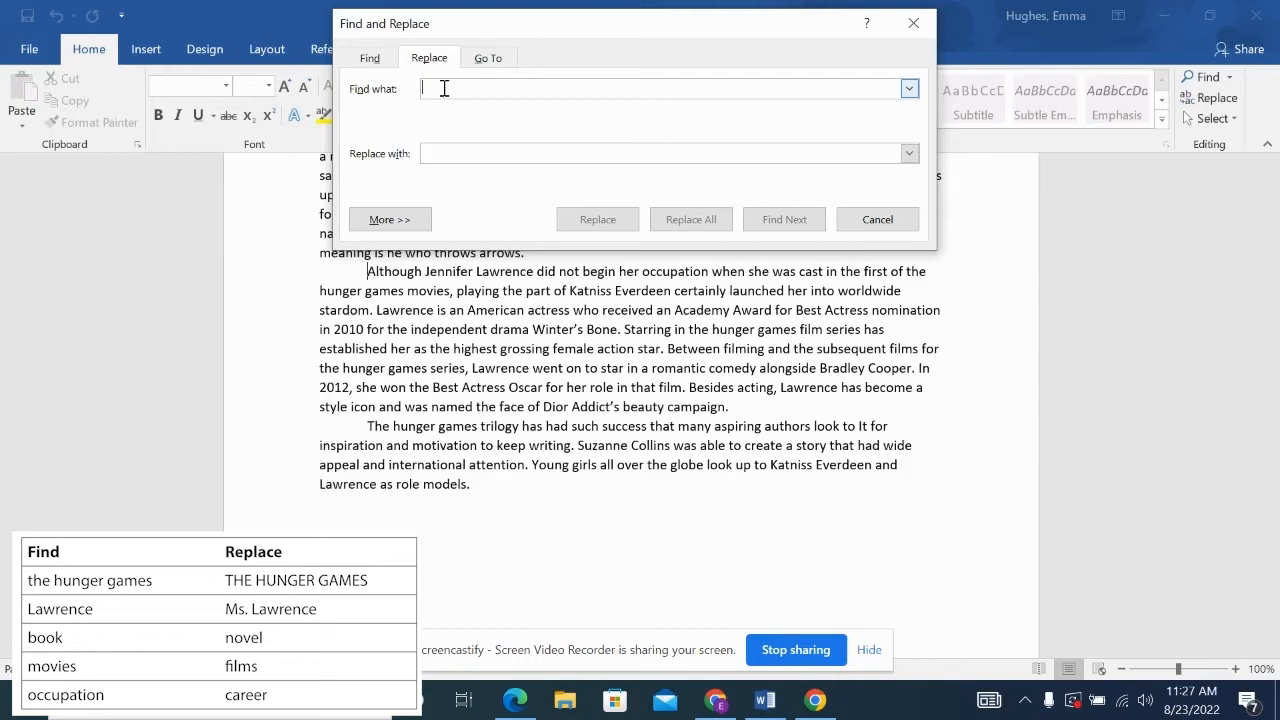
{"action": "type", "text": "the "}
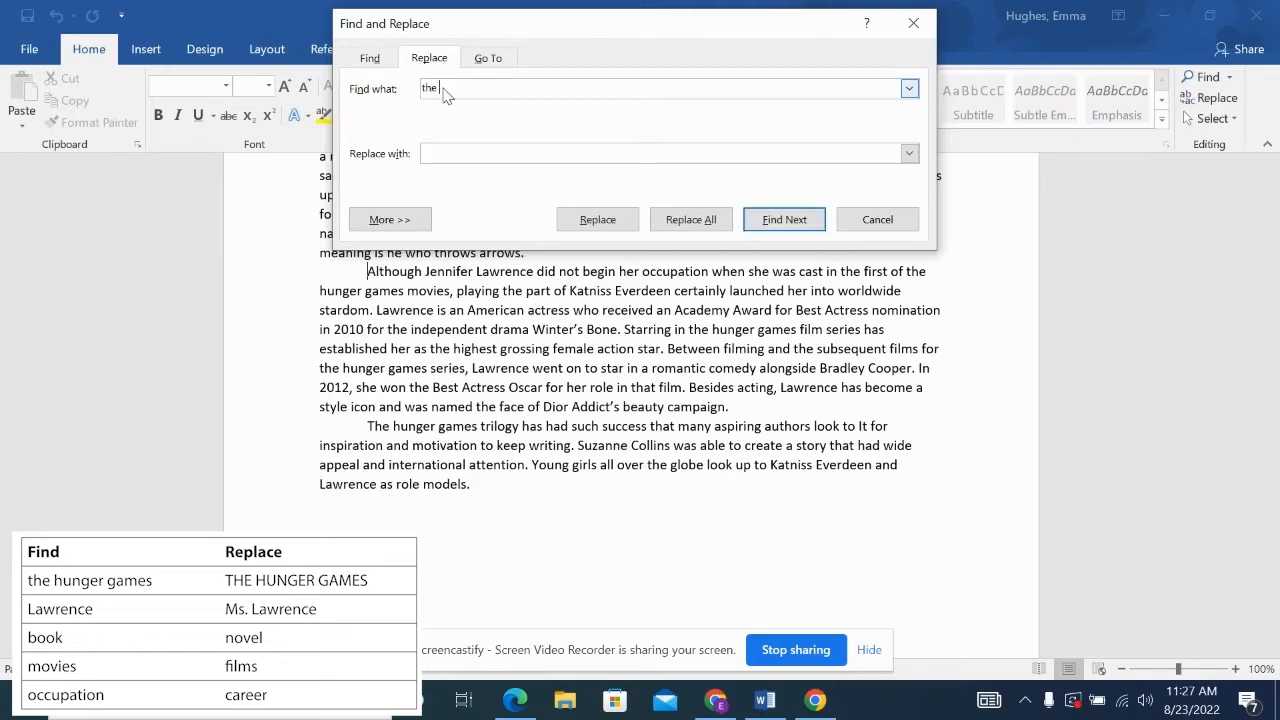
{"action": "type", "text": "hunger games"}
{"action": "left_click", "coordinate": [466, 150]}
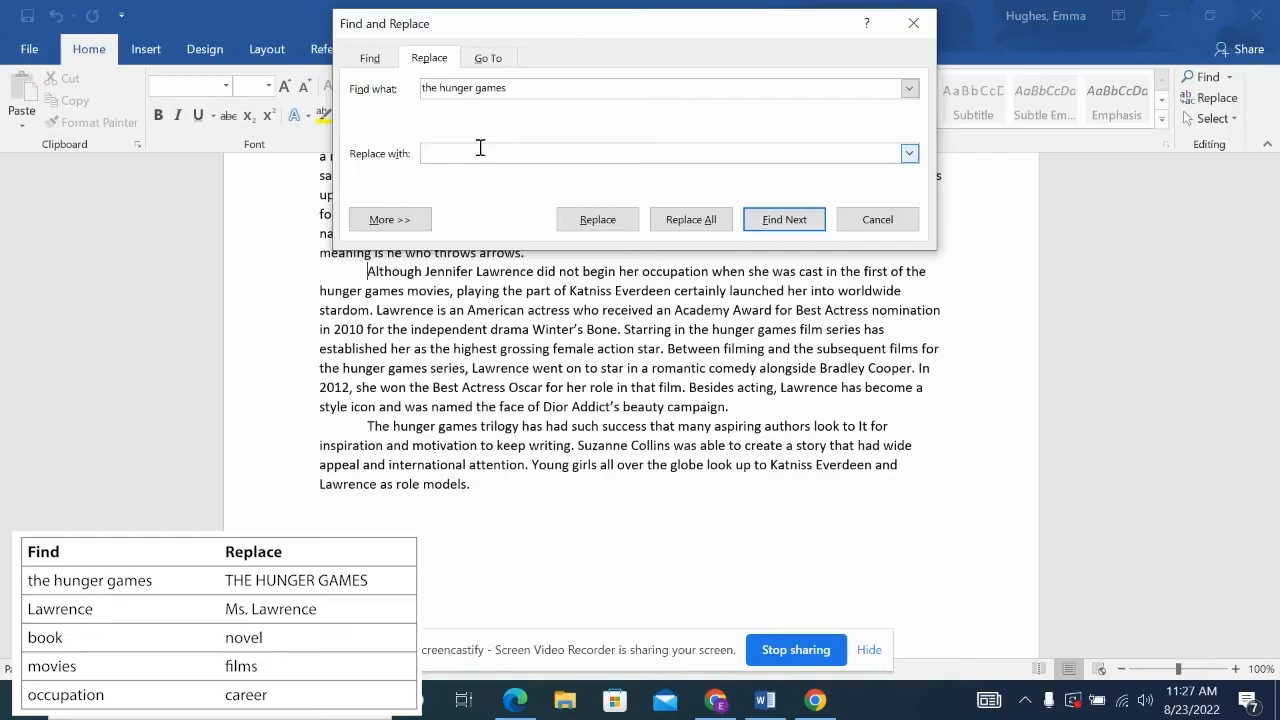
{"action": "type", "text": "THE HUNGER GAMES"}
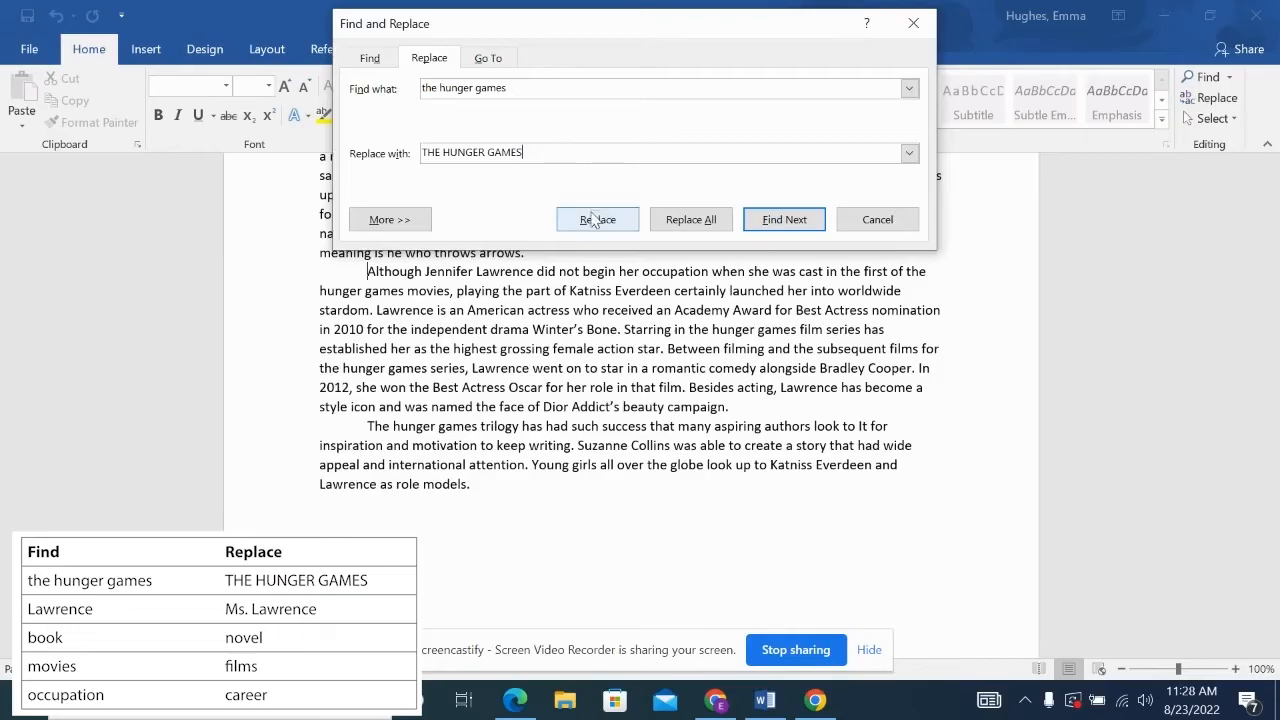
{"action": "left_click", "coordinate": [669, 228]}
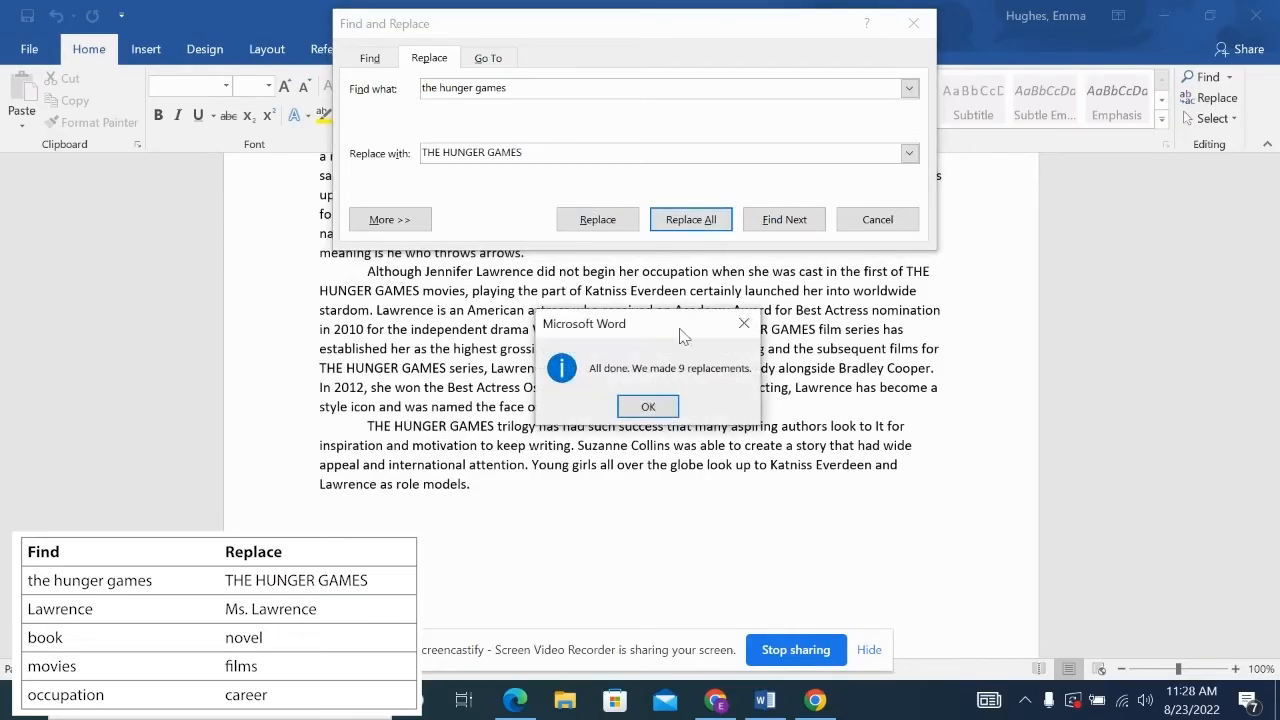
{"action": "left_click", "coordinate": [659, 412]}
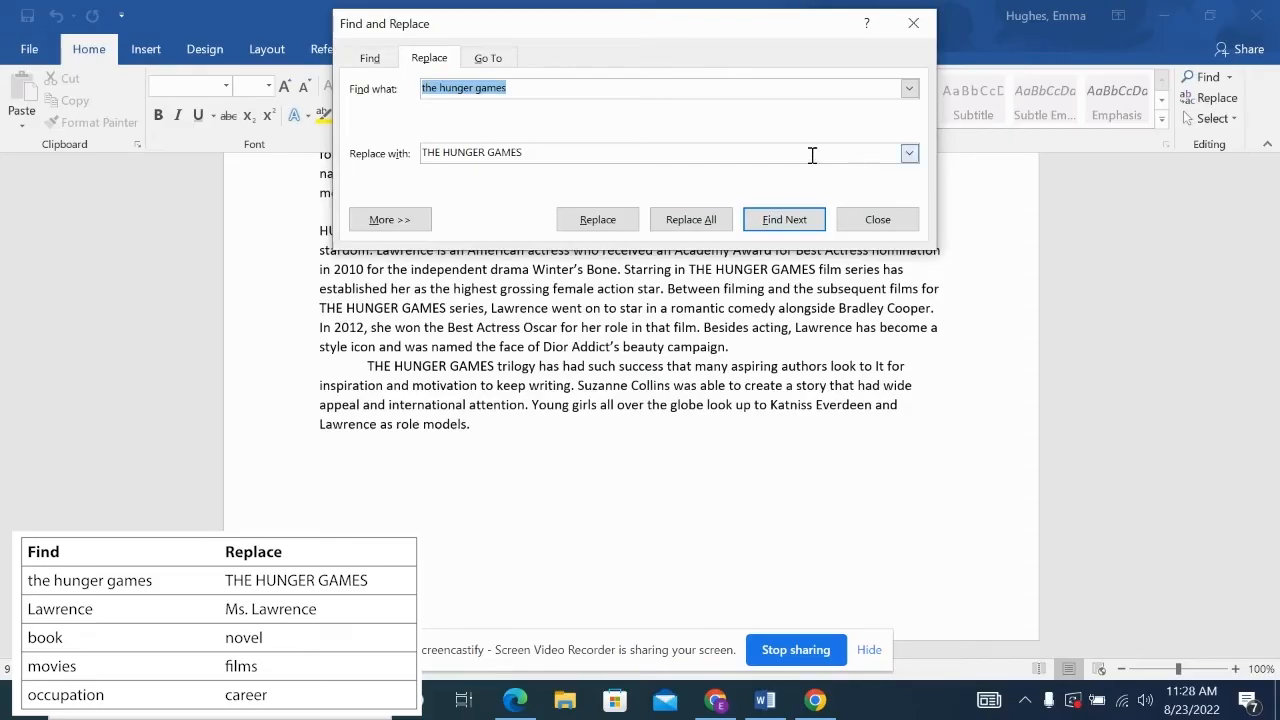
- Replace every 'Lawrence' with 'Ms. Lawrence' (5 replacements)
{"action": "type", "text": "Lawrence"}
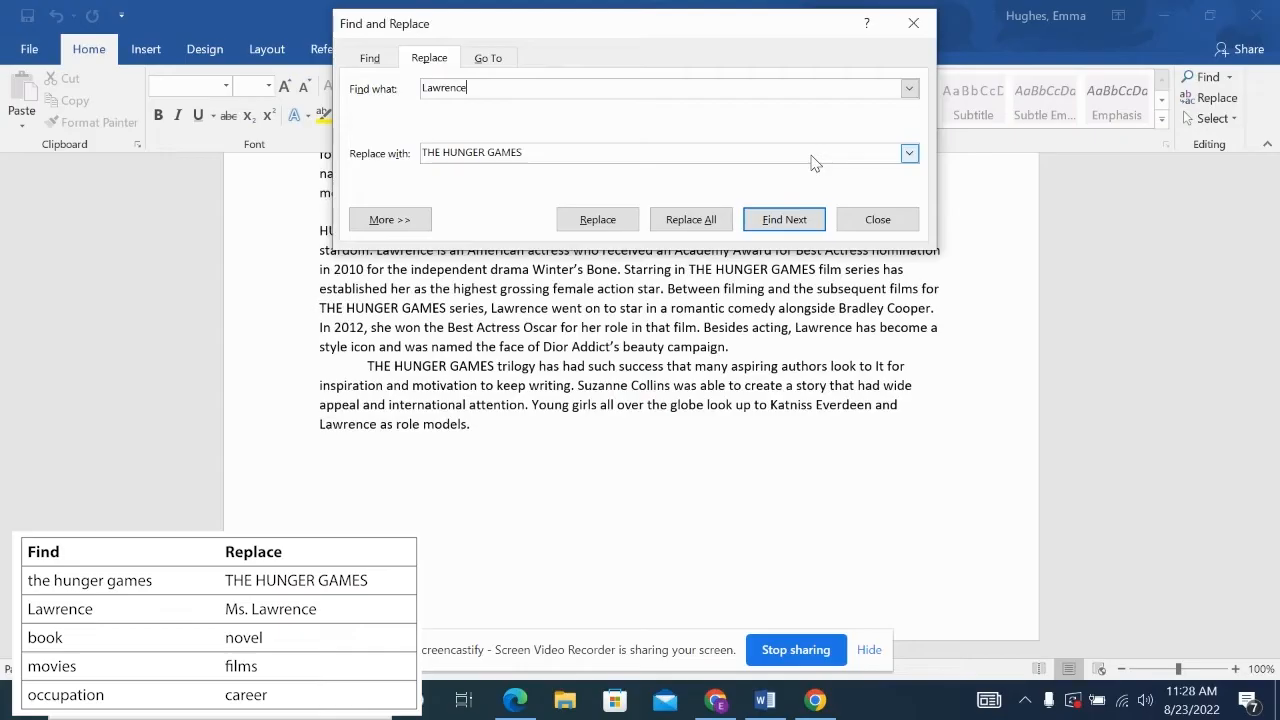
{"action": "triple_click", "coordinate": [625, 156]}
{"action": "type", "text": "Ms. Lawrence"}
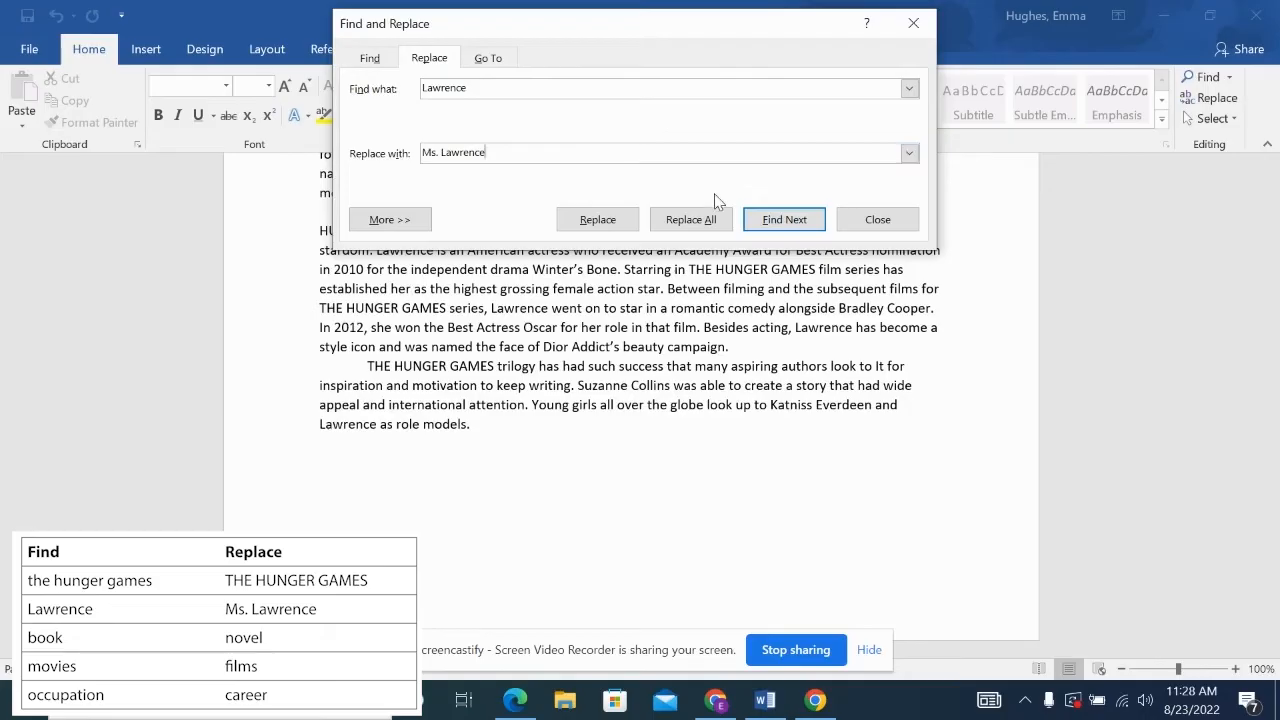
{"action": "left_click", "coordinate": [697, 229]}
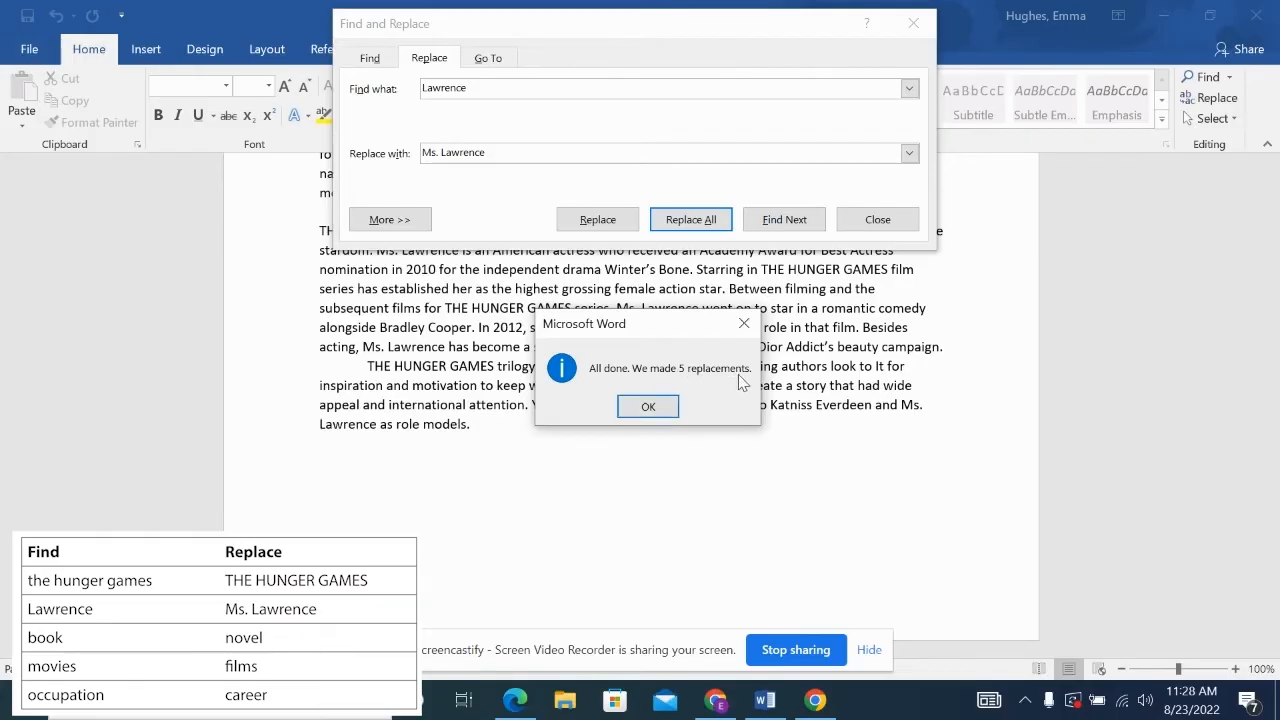
{"action": "left_click", "coordinate": [648, 407]}
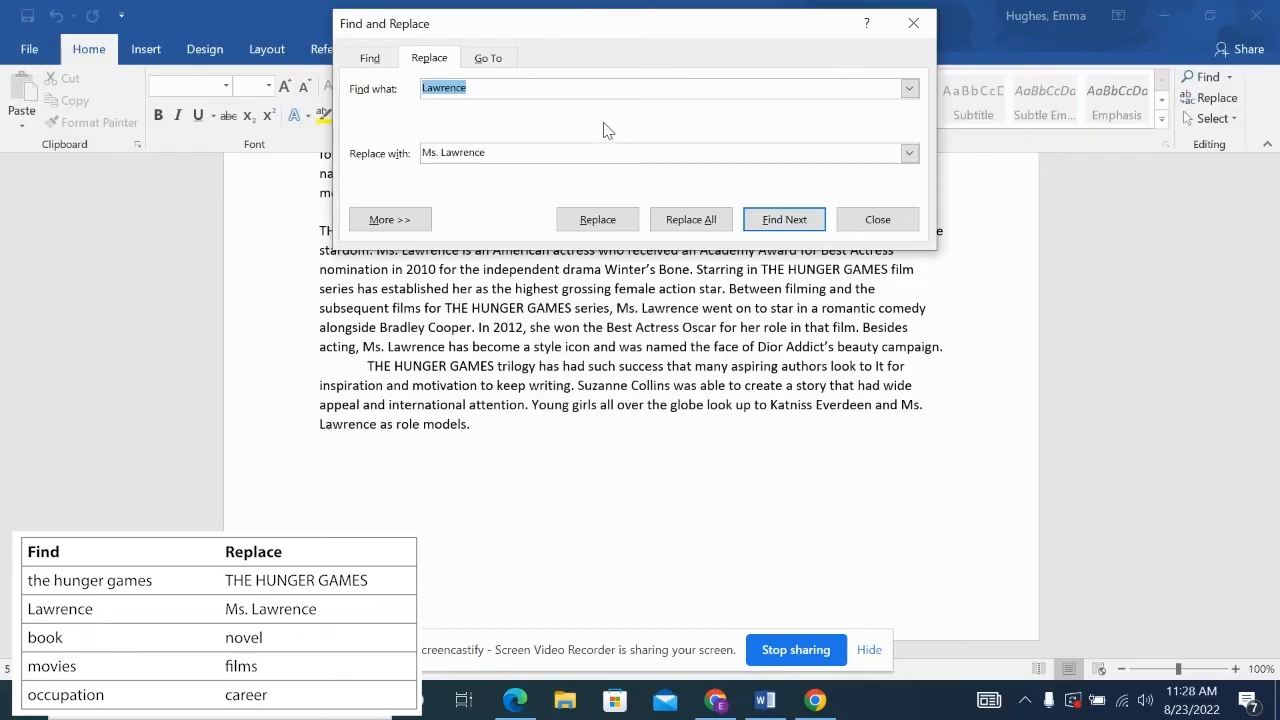
- Replace every 'book' with 'novel' (4 replacements)
{"action": "type", "text": "book"}
{"action": "left_click", "coordinate": [538, 149]}
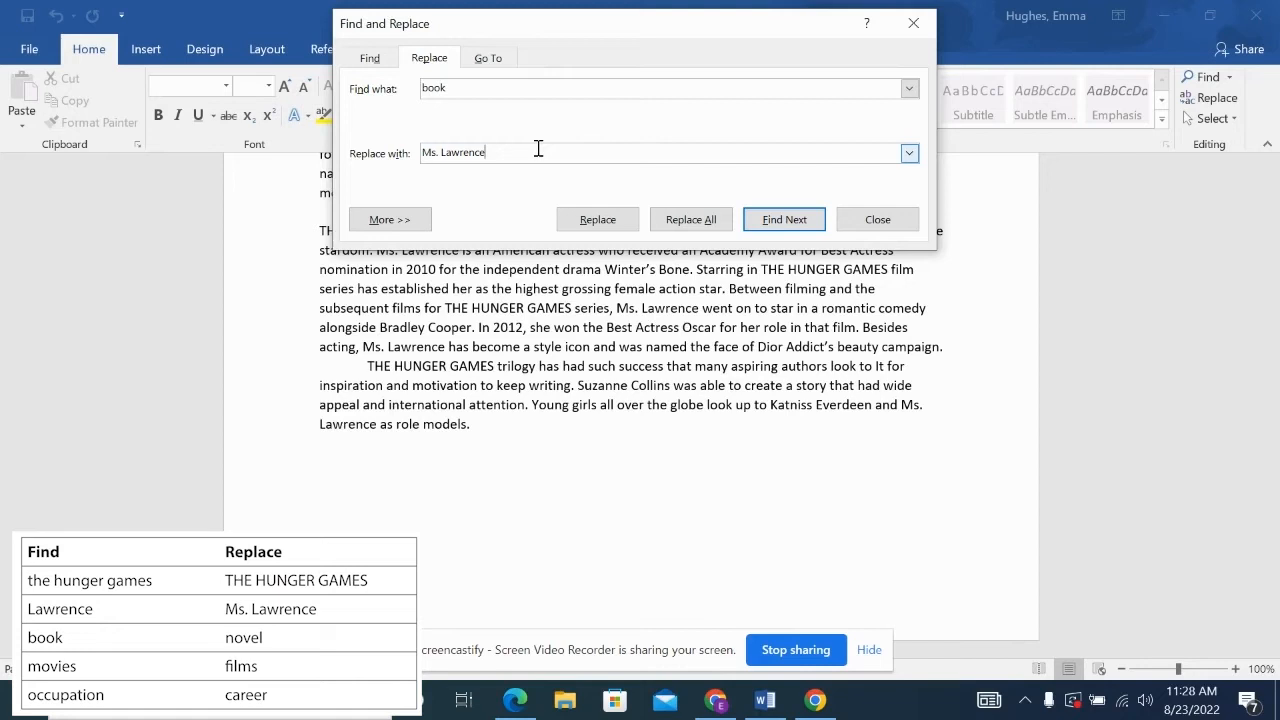
{"action": "left_click_drag", "start_coordinate": [529, 151], "coordinate": [426, 157]}
{"action": "type", "text": "novel"}
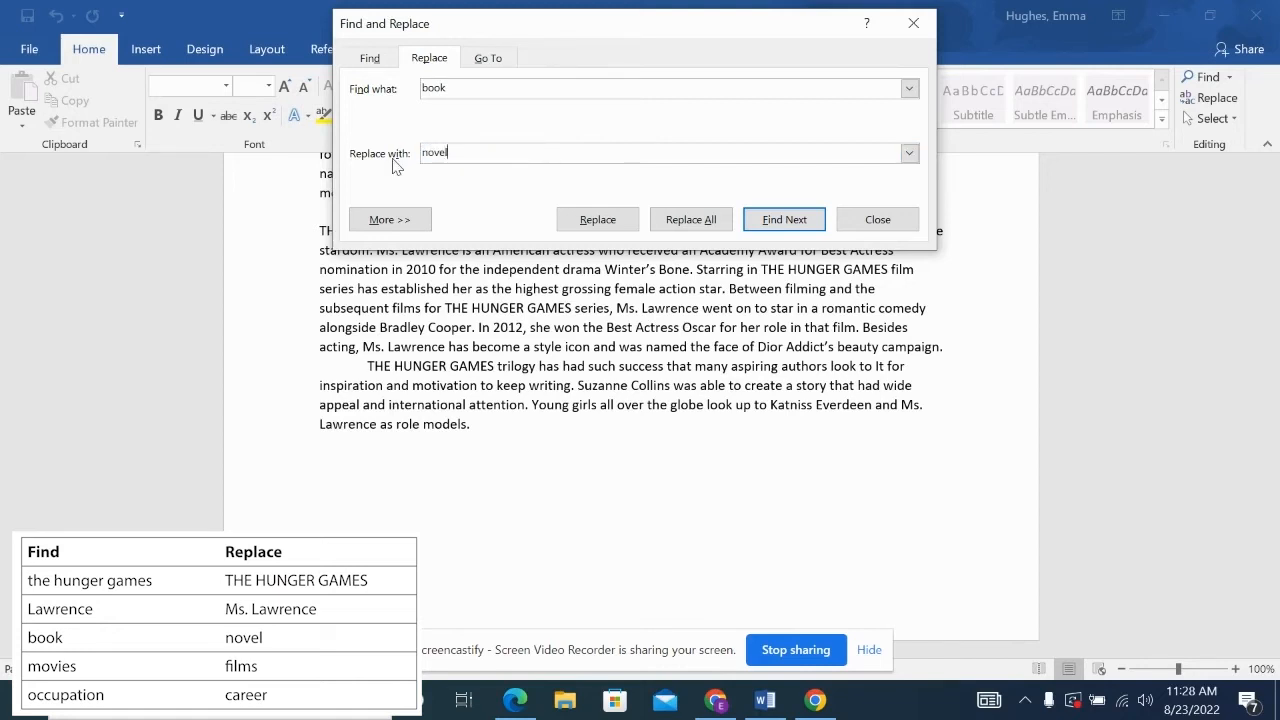
{"action": "left_click", "coordinate": [700, 222]}
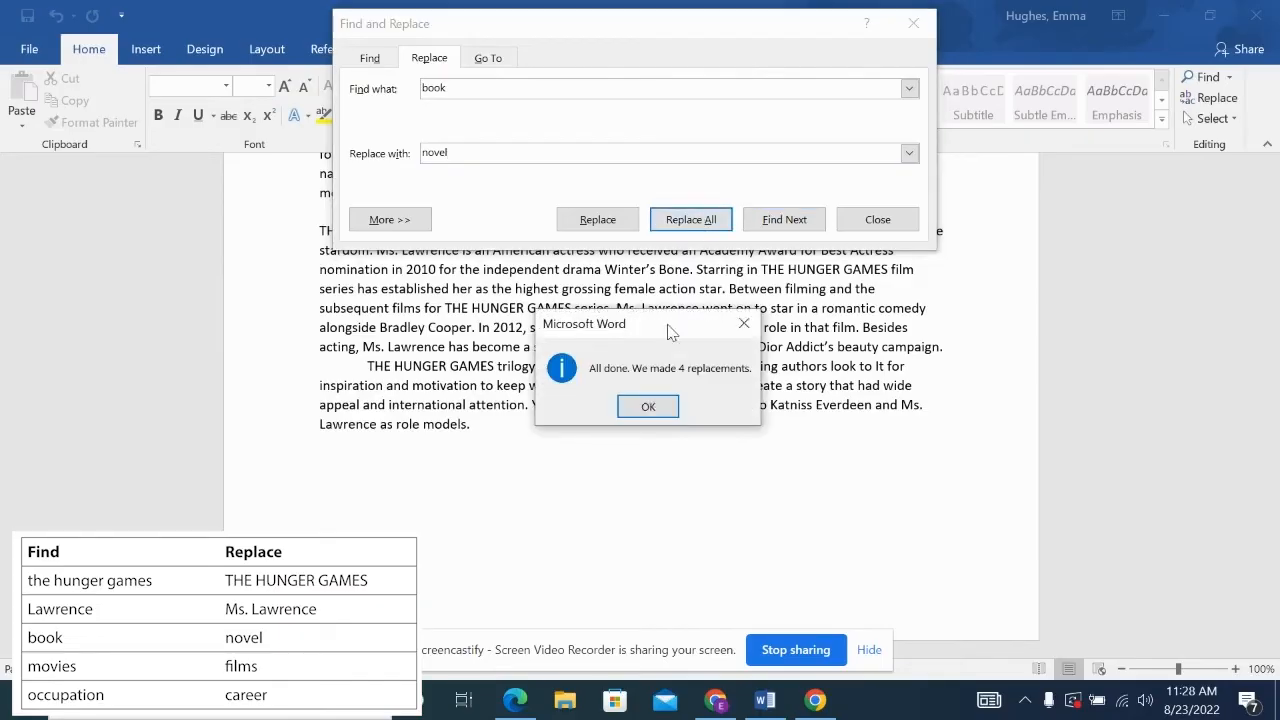
{"action": "left_click", "coordinate": [650, 408]}
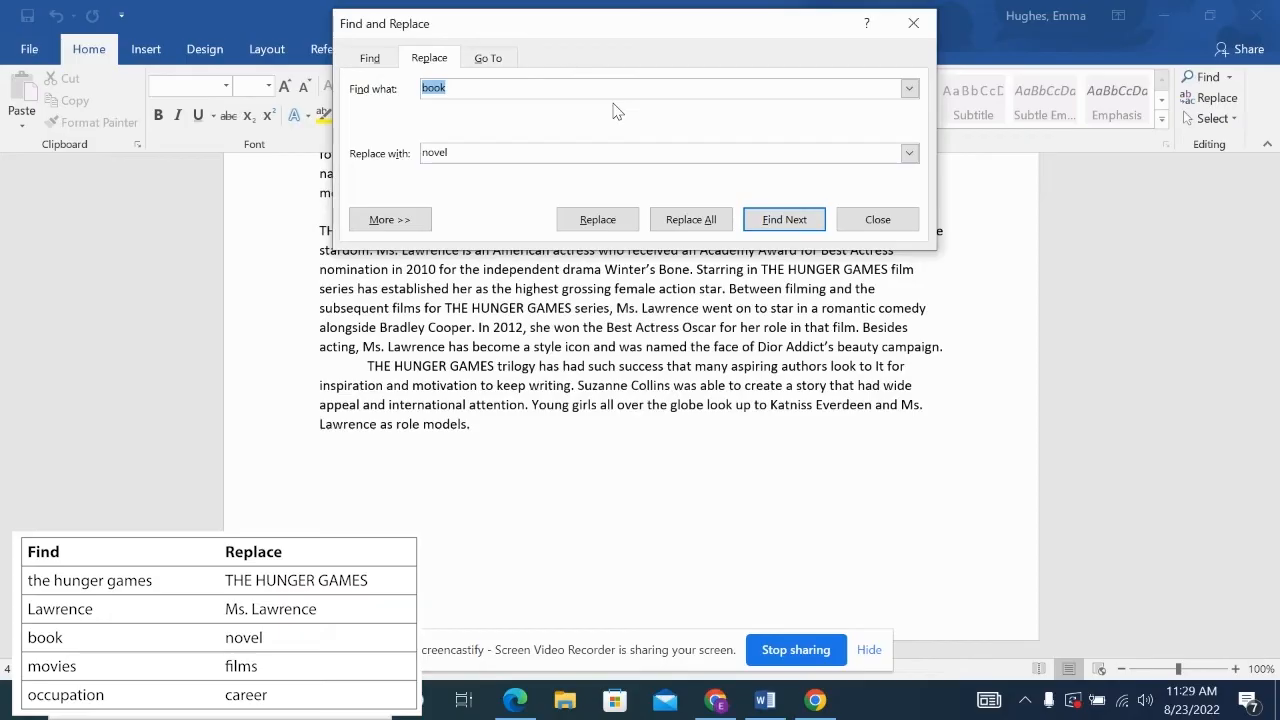
{"action": "type", "text": "movies"}
- Replace every 'movies' with 'films' throughout the article
{"action": "left_click_drag", "start_coordinate": [486, 157], "coordinate": [386, 155]}
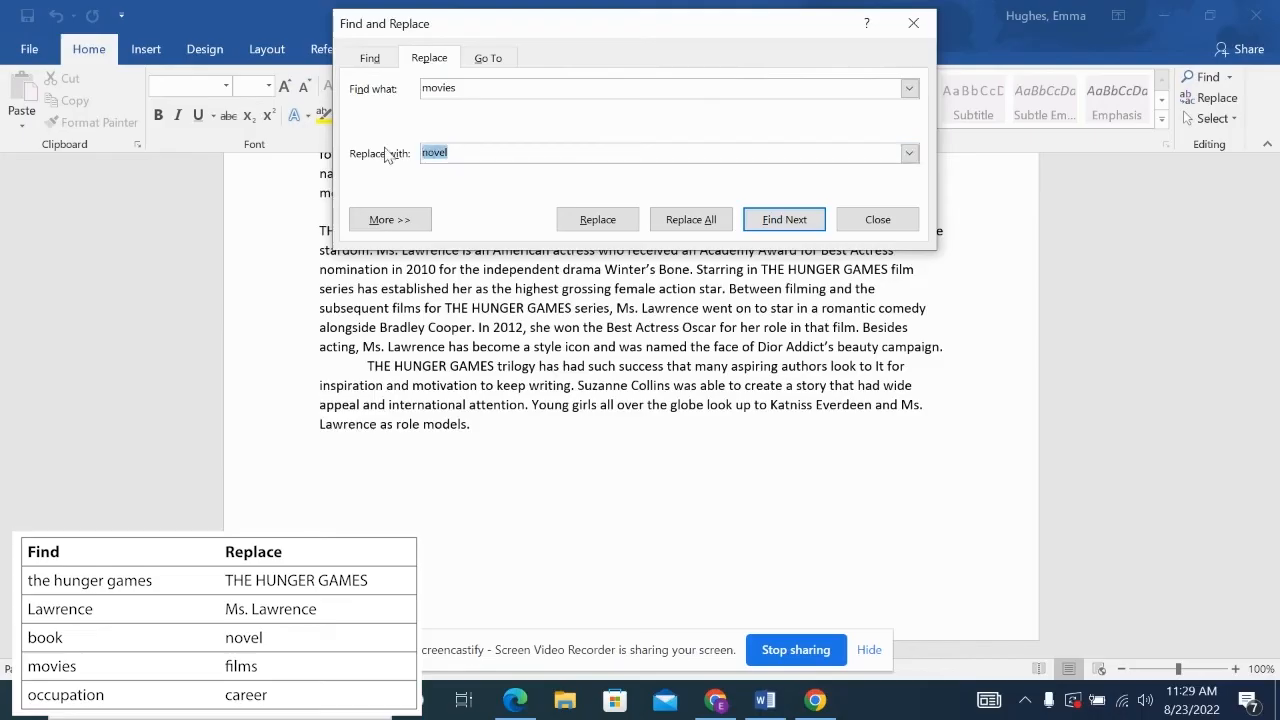
{"action": "type", "text": "films"}
{"action": "left_click", "coordinate": [599, 219]}
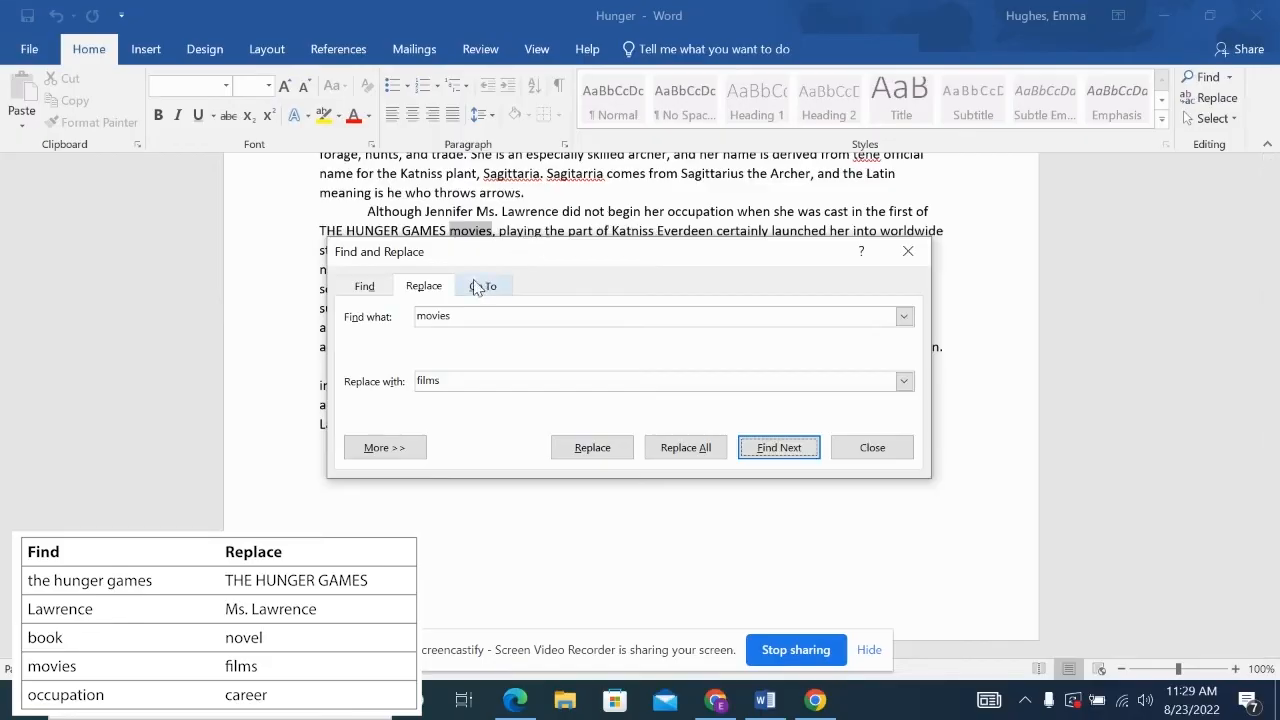
{"action": "left_click", "coordinate": [593, 449]}
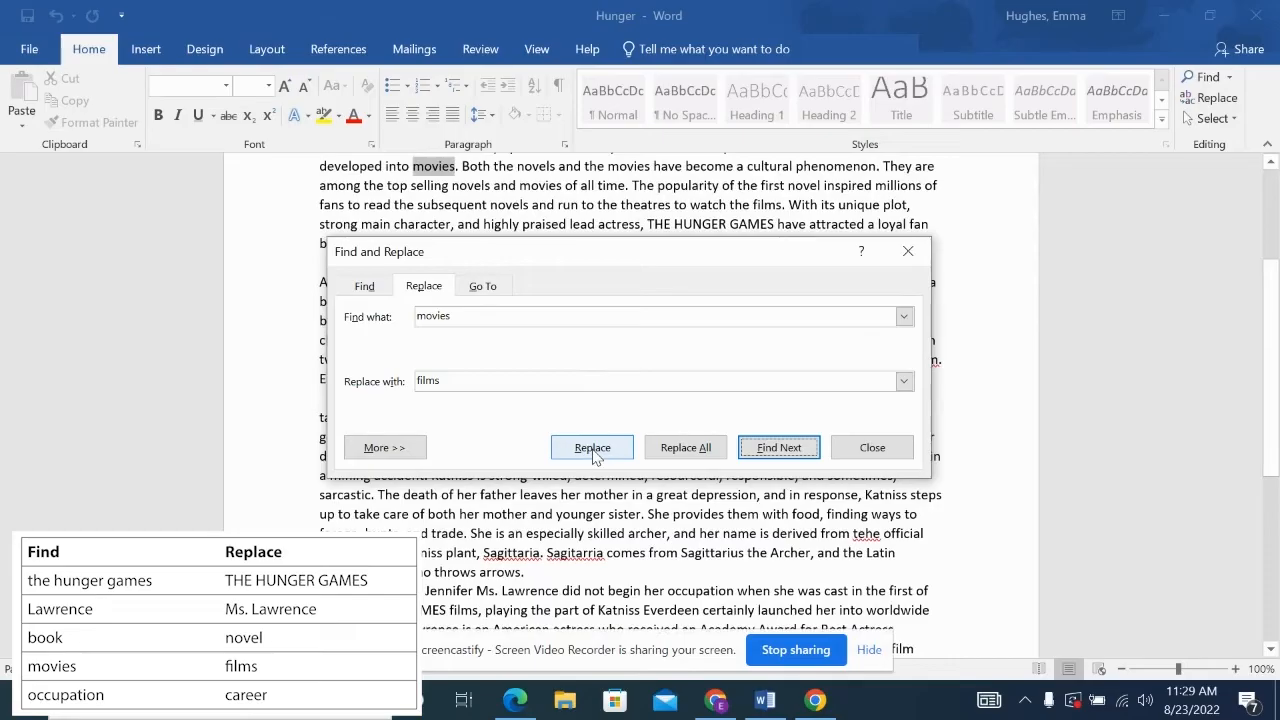
{"action": "left_click", "coordinate": [593, 449]}
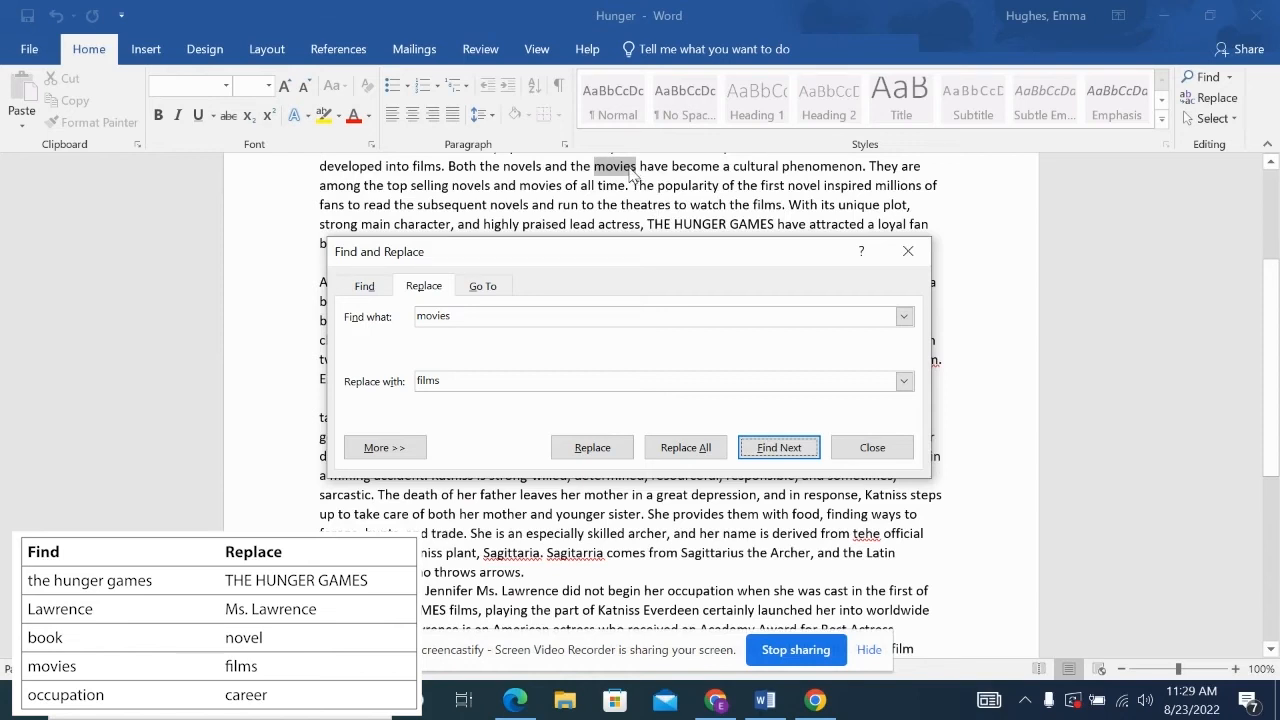
{"action": "left_click", "coordinate": [686, 447]}
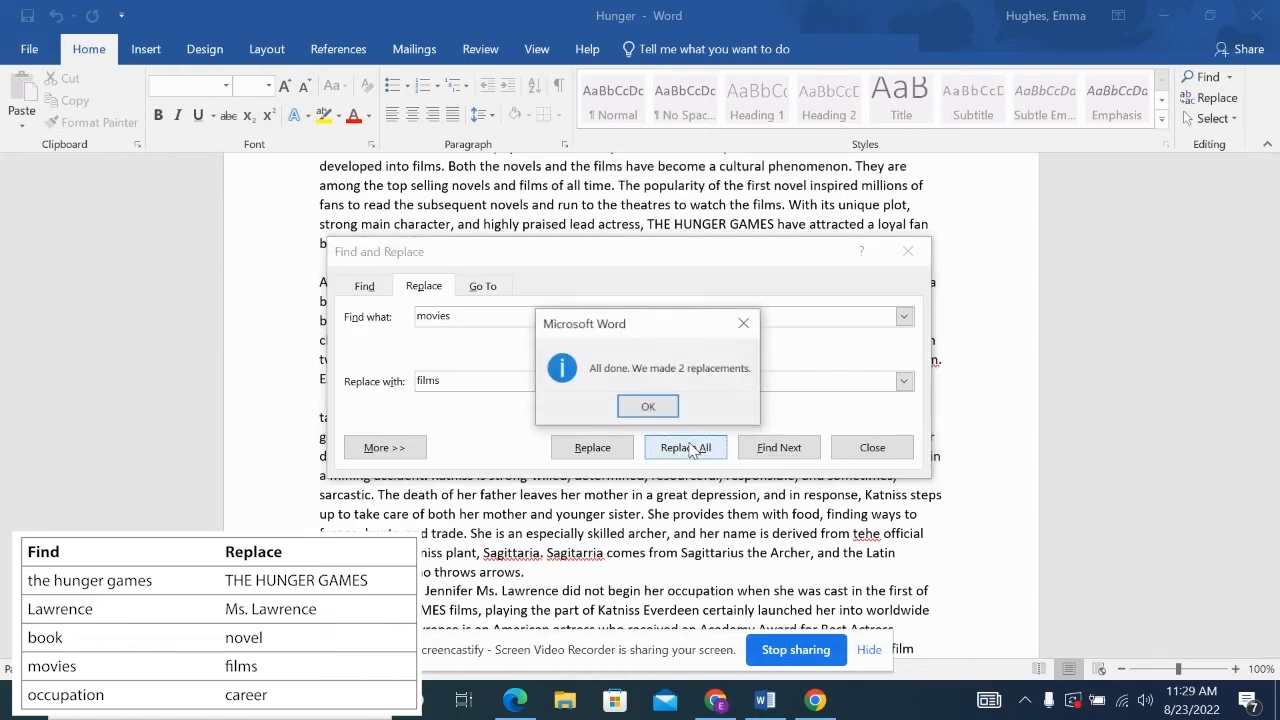
{"action": "left_click", "coordinate": [648, 407]}
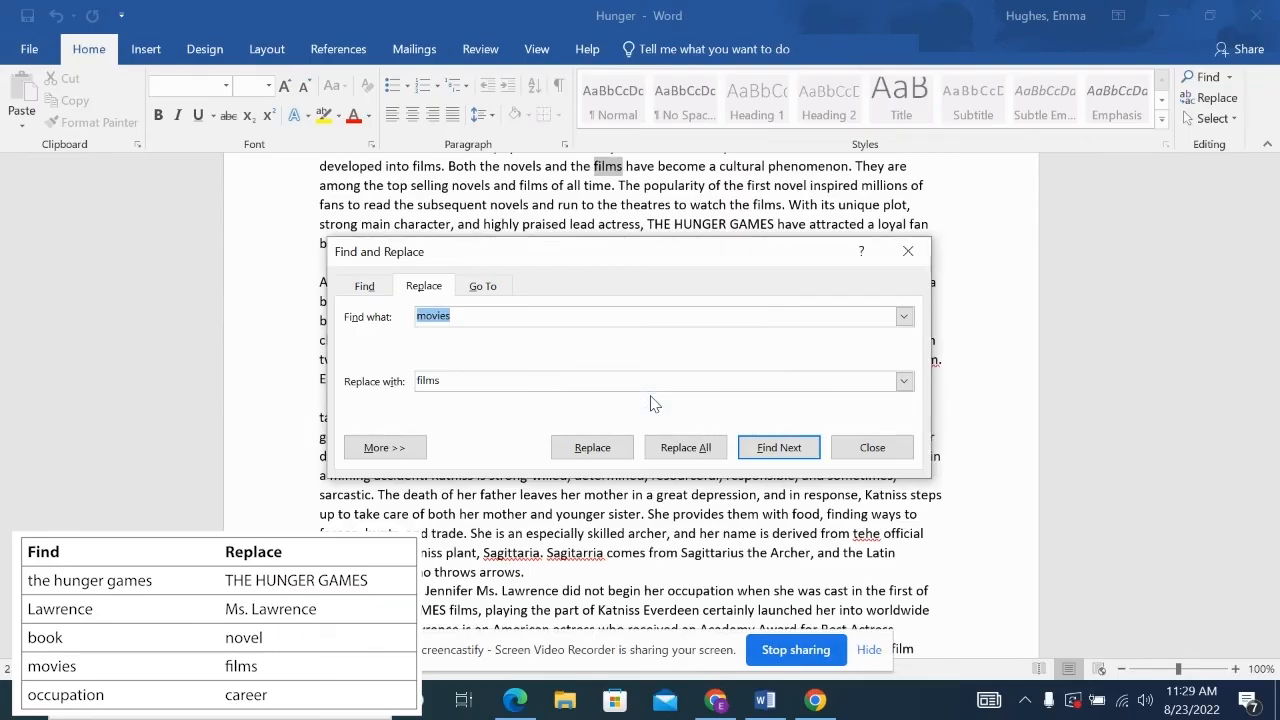
- Replace 'occupation' with 'career' (1 replacement) and close Find and Replace
{"action": "type", "text": "occupation"}
{"action": "left_click", "coordinate": [596, 389]}
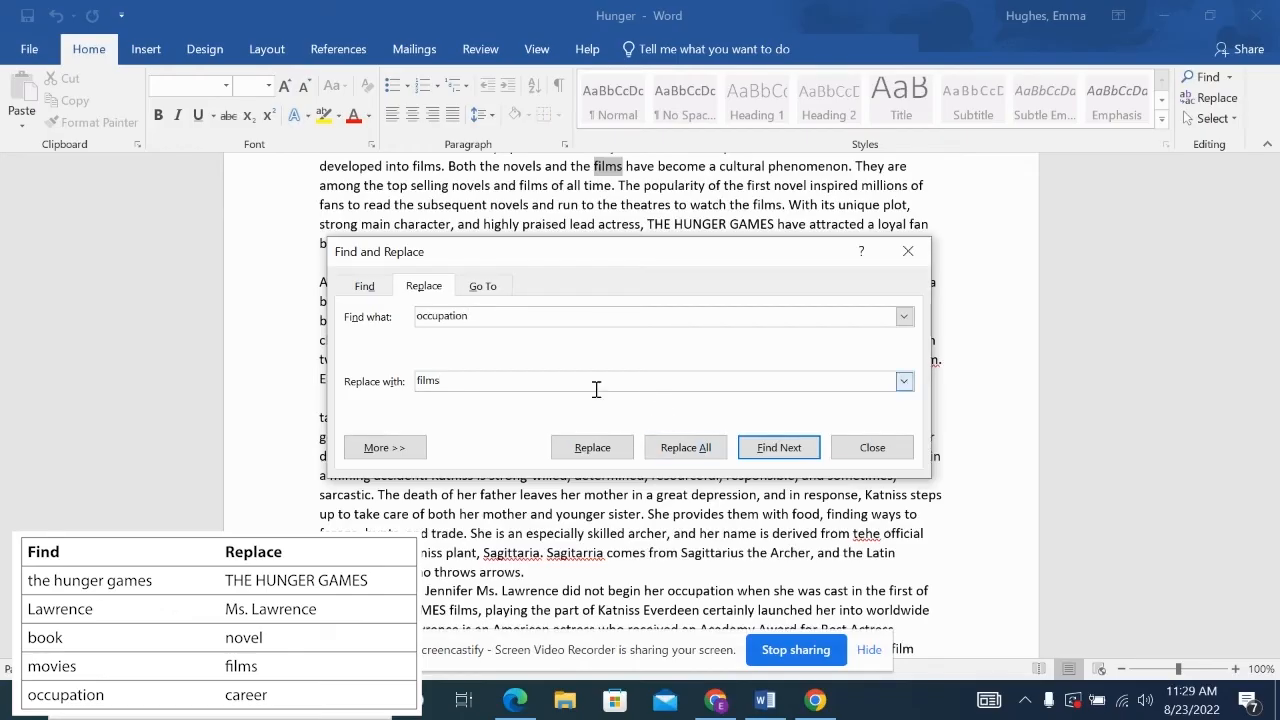
{"action": "key", "text": "BackSpace"}
{"action": "key", "text": "BackSpace"}
{"action": "key", "text": "BackSpace"}
{"action": "key", "text": "BackSpace"}
{"action": "type", "text": "career"}
{"action": "left_click", "coordinate": [705, 449]}
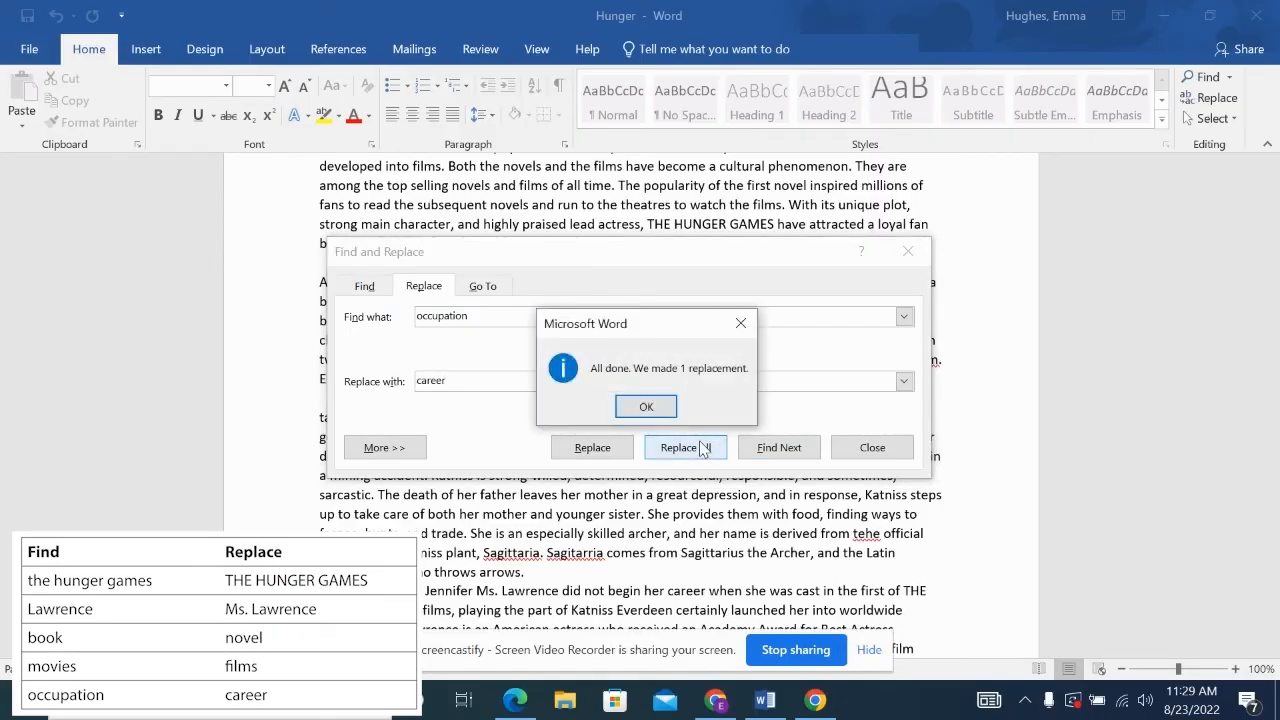
{"action": "left_click", "coordinate": [650, 405]}
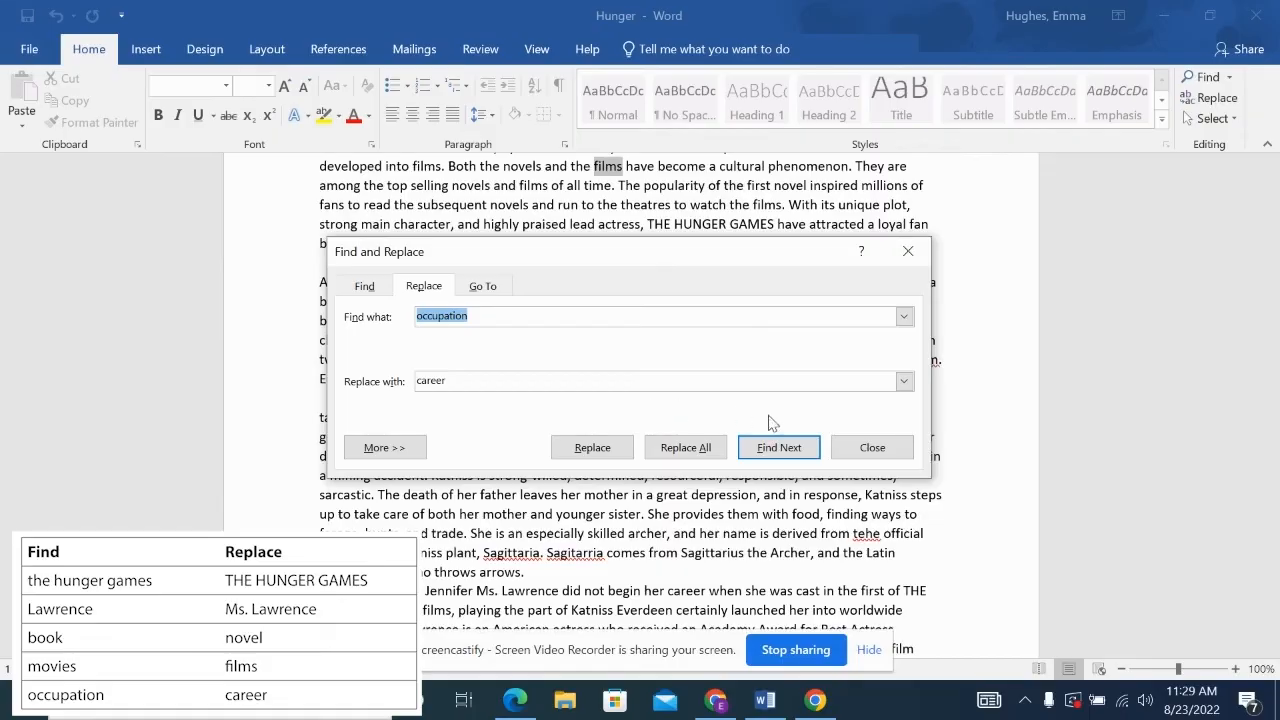
{"action": "left_click", "coordinate": [866, 446]}
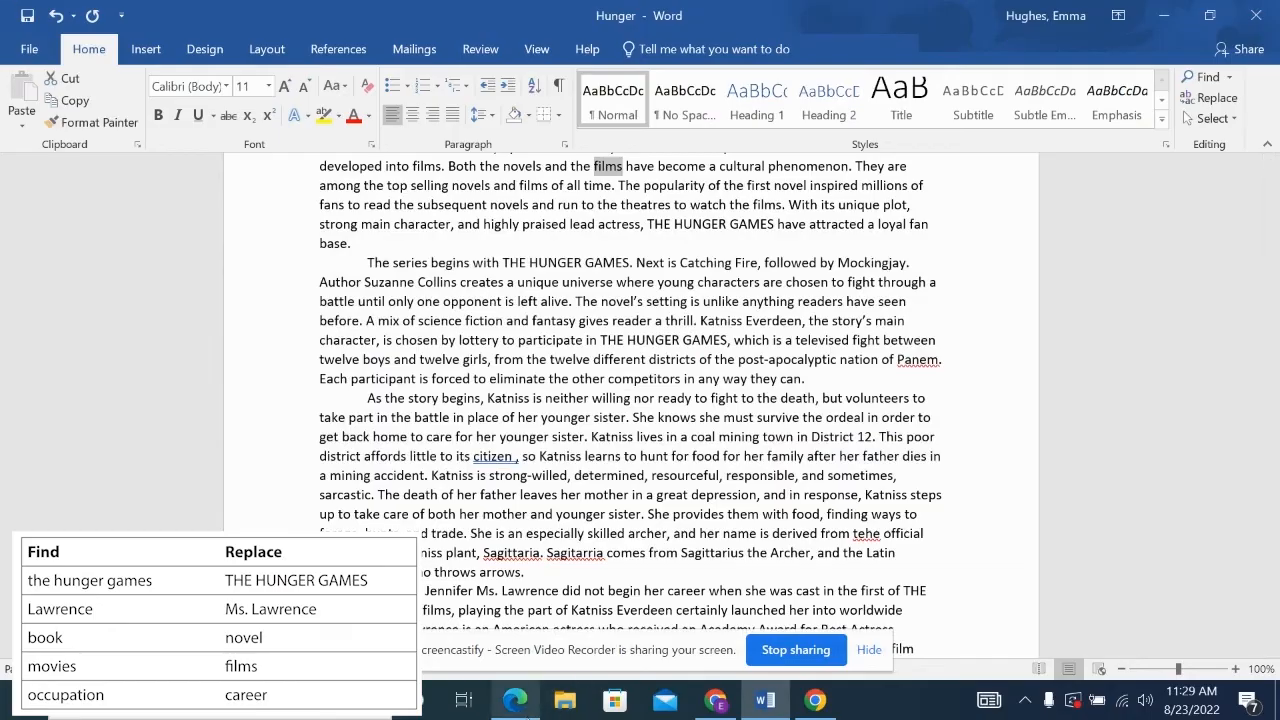
- Place the eBook instructions PDF beside Word to proofread the Hunger article
{"action": "left_click", "coordinate": [515, 700]}
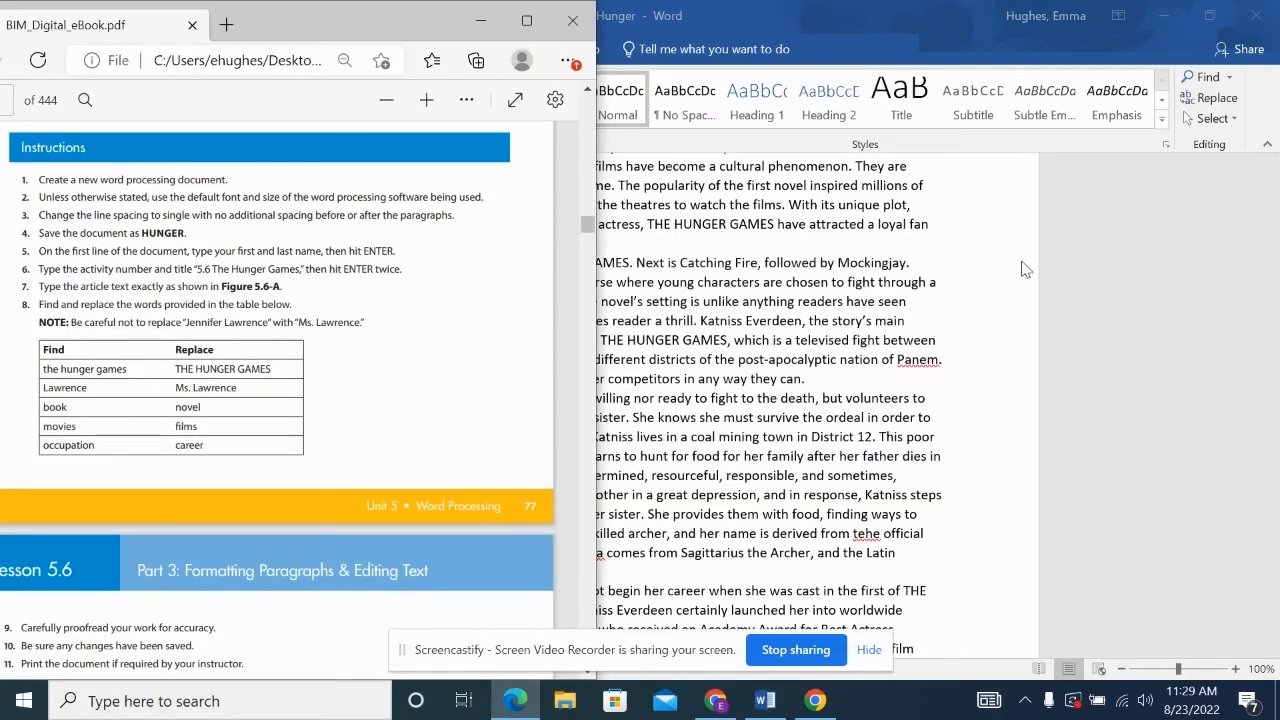
{"action": "left_click", "coordinate": [1222, 17]}
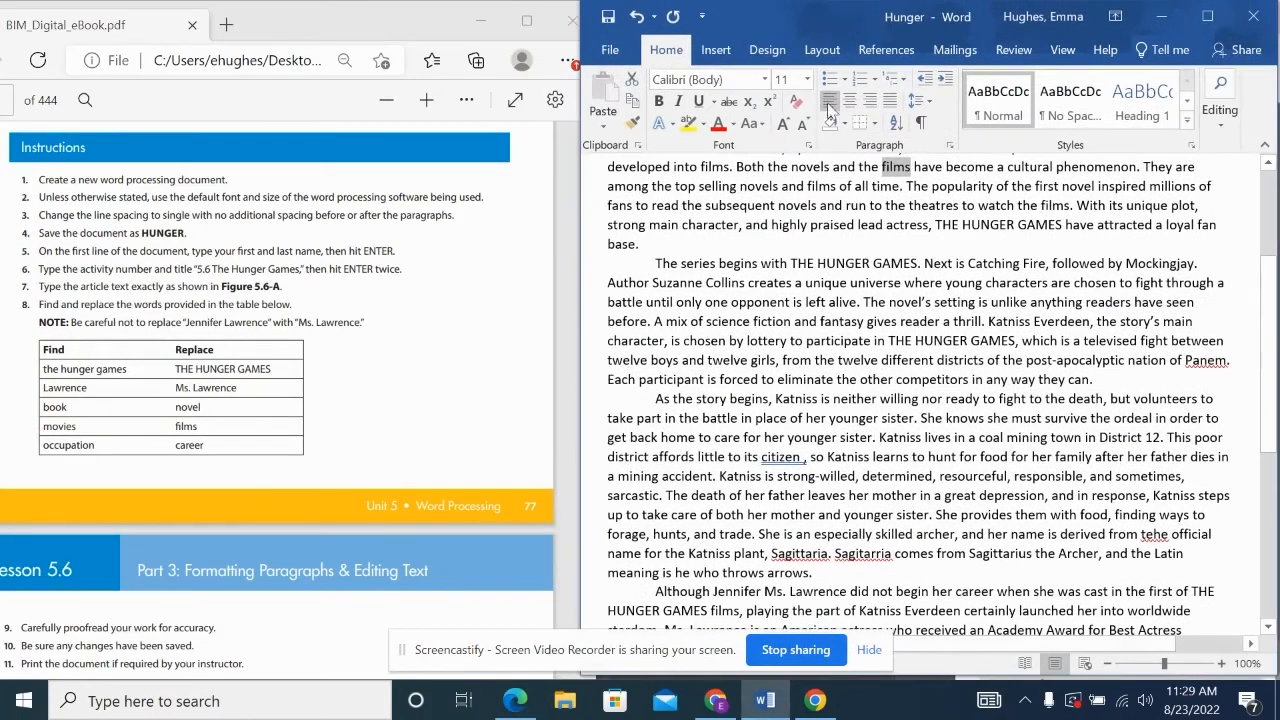
{"action": "scroll", "coordinate": [303, 381], "scroll_direction": "down", "scroll_amount": 2}
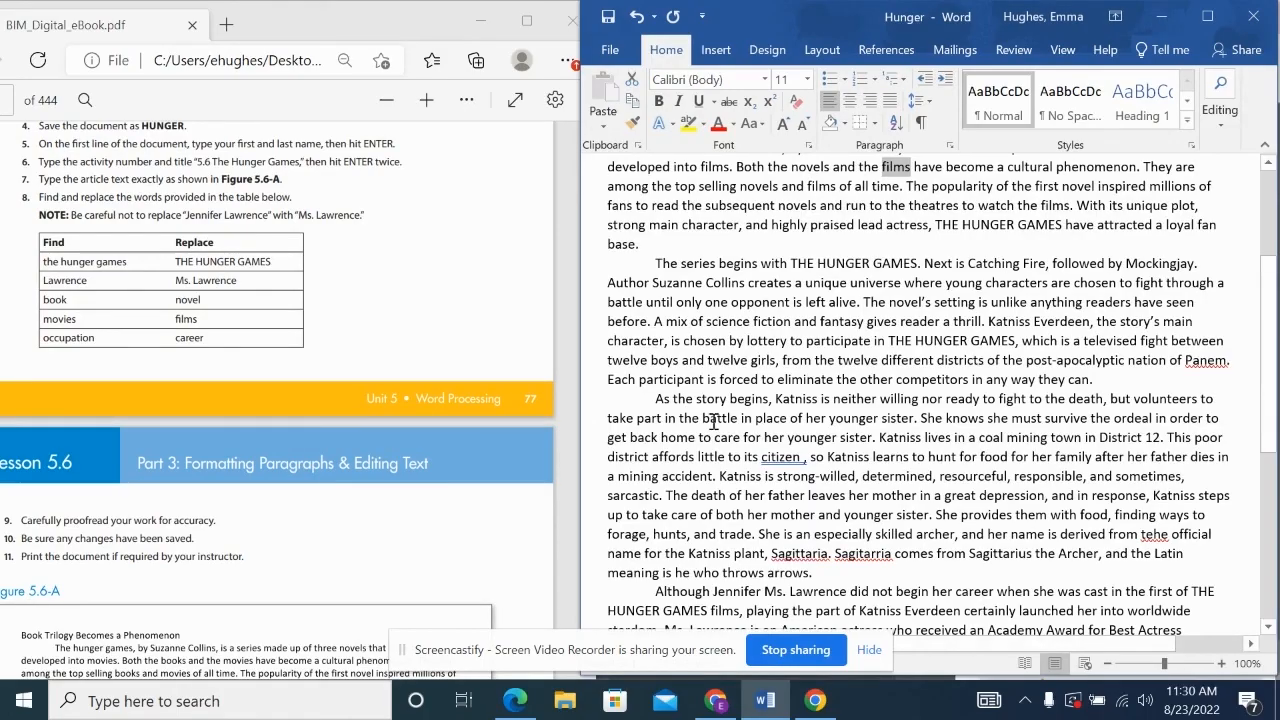
- Correct 'citize ,' to 'citizen,', then maximize Word and show the File Info page
{"action": "left_click", "coordinate": [803, 458]}
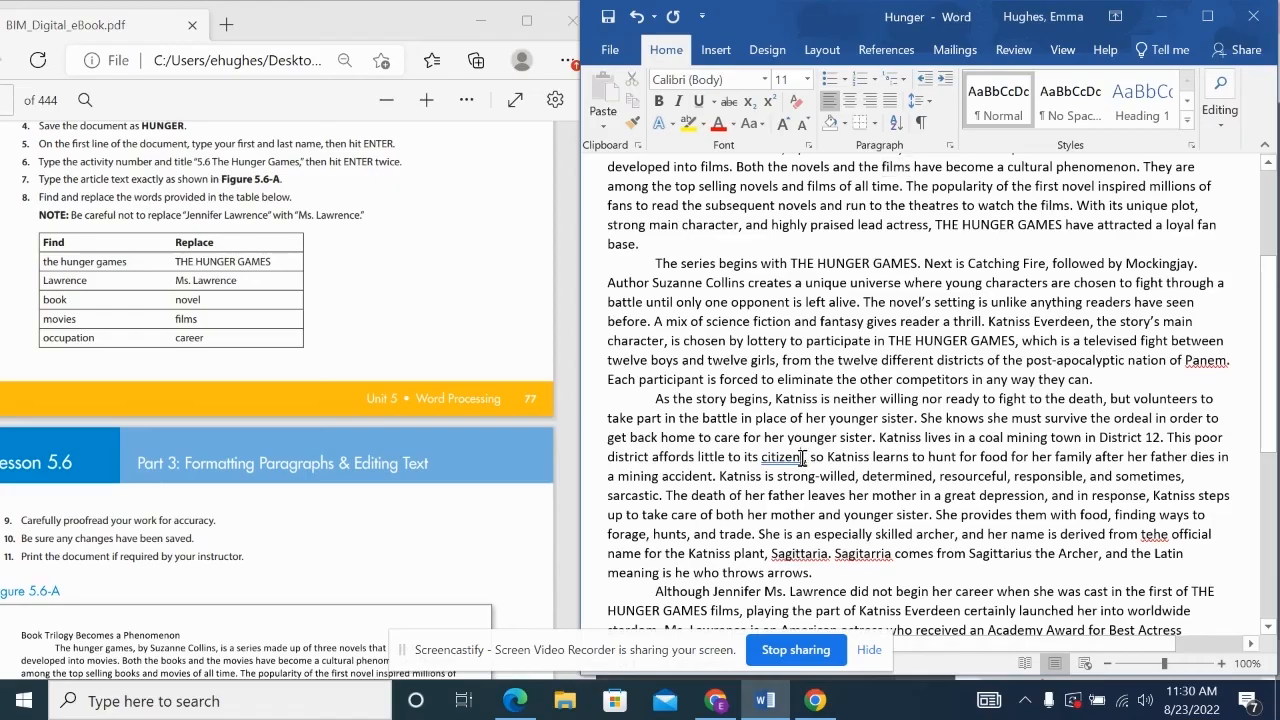
{"action": "key", "text": "BackSpace"}
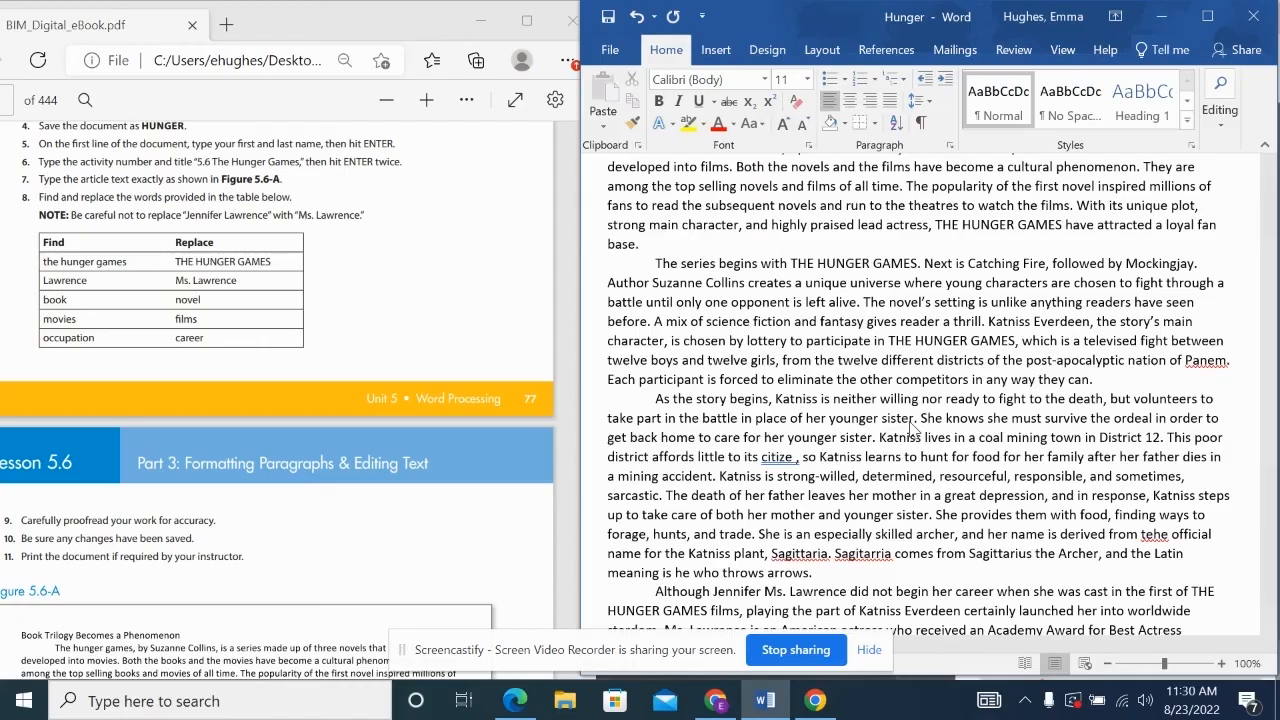
{"action": "type", "text": "n"}
{"action": "key", "text": "Delete"}
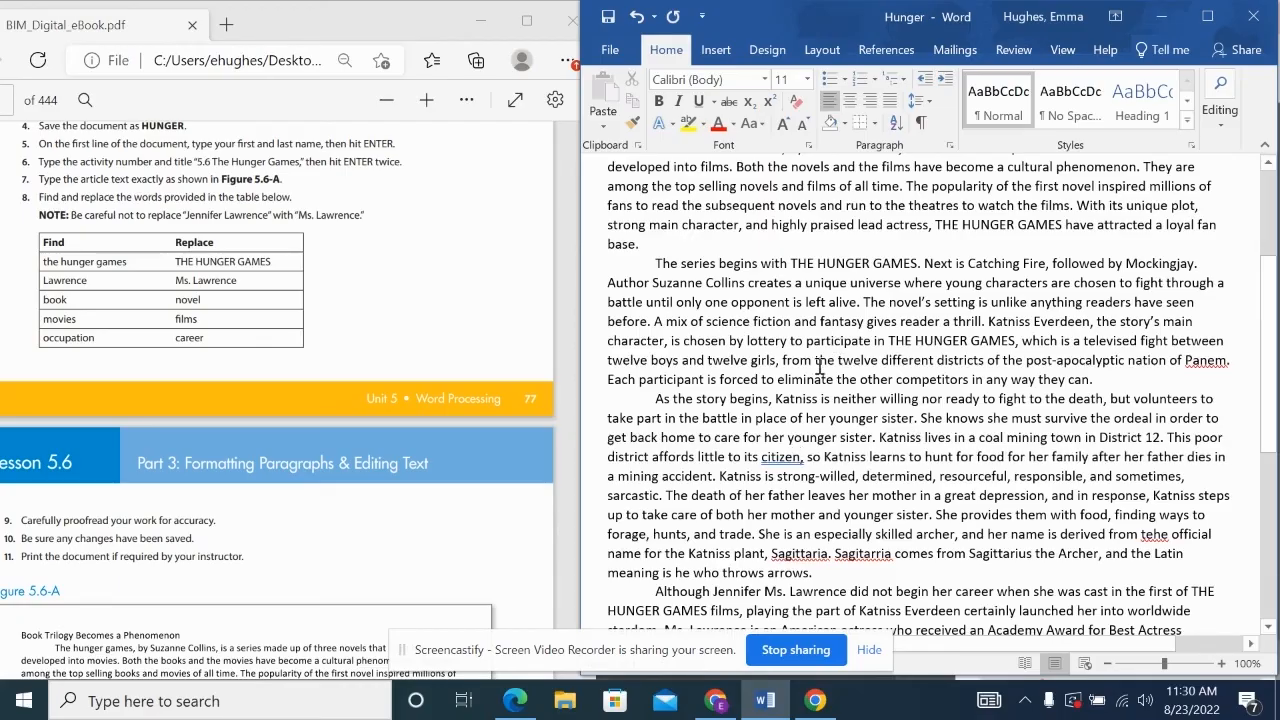
{"action": "scroll", "coordinate": [287, 464], "scroll_direction": "down", "scroll_amount": 1}
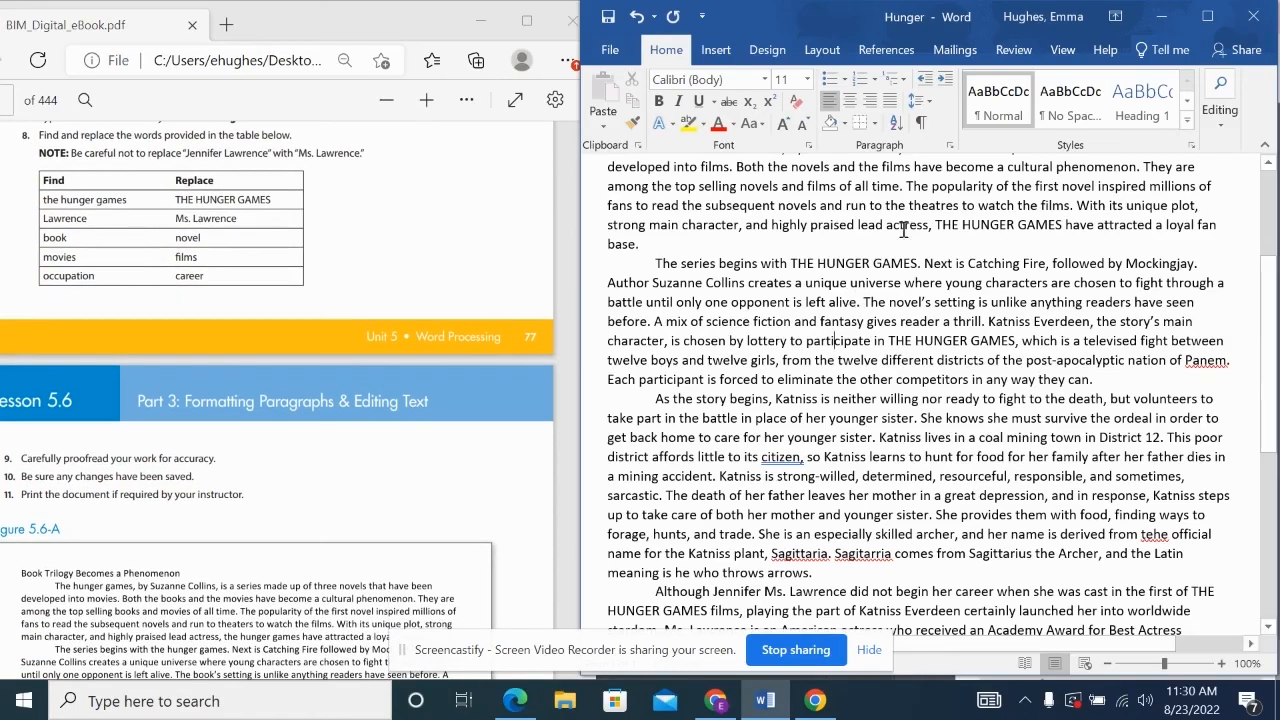
{"action": "left_click", "coordinate": [1207, 16]}
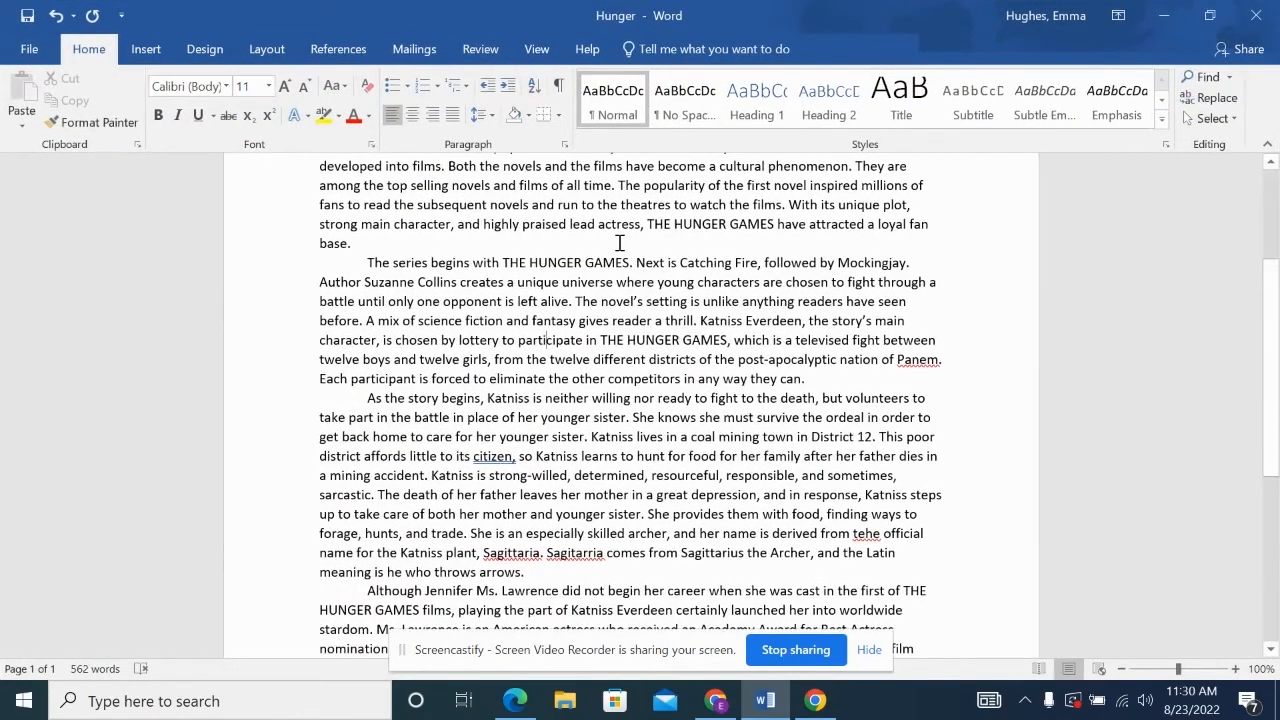
{"action": "left_click", "coordinate": [24, 52]}
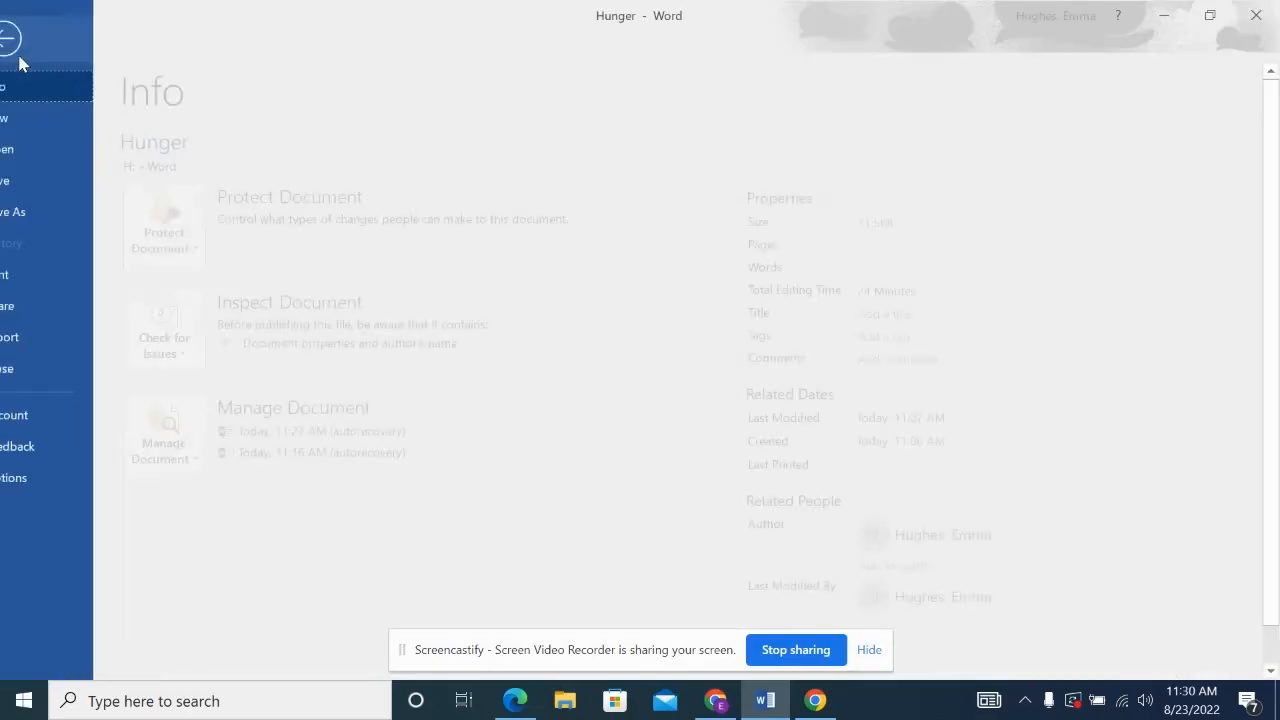